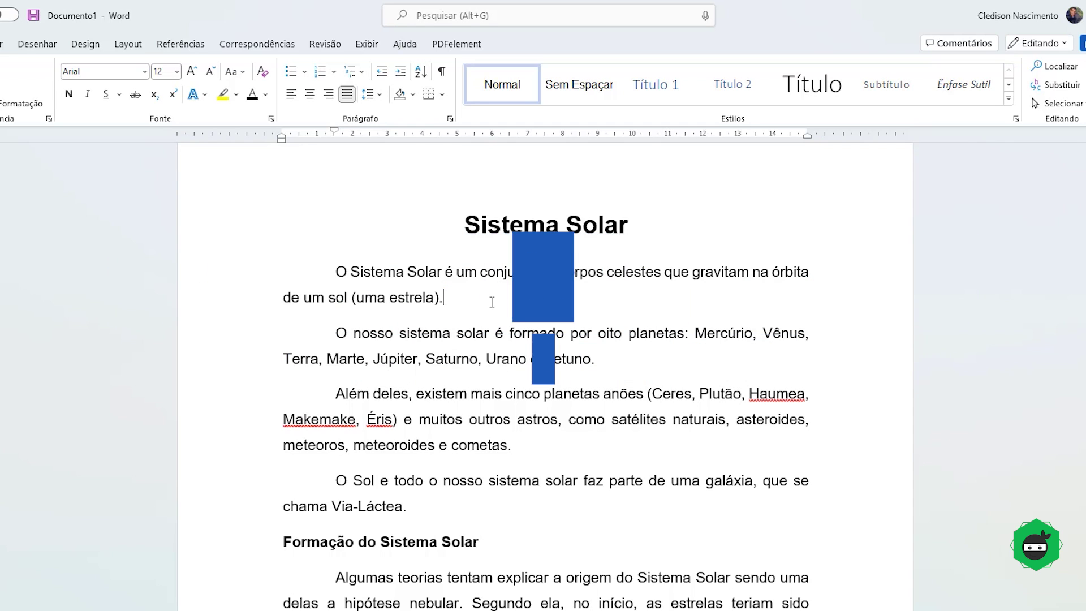
Indent the first lines of the first, second and Além paragraphs with spaces, then select the spaces to show them
left_click(334, 282)
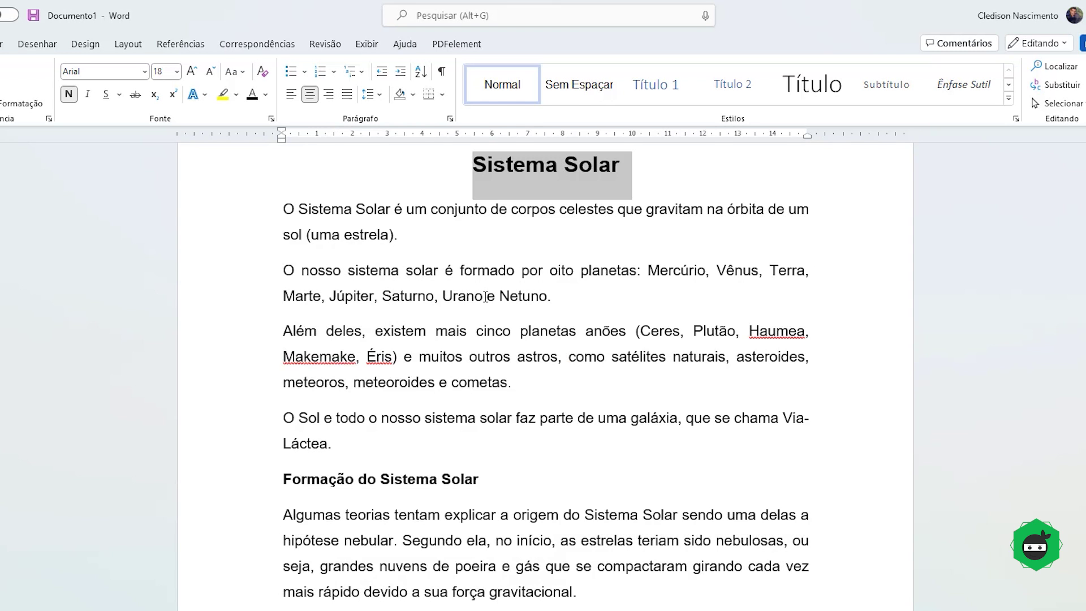
left_click(359, 306)
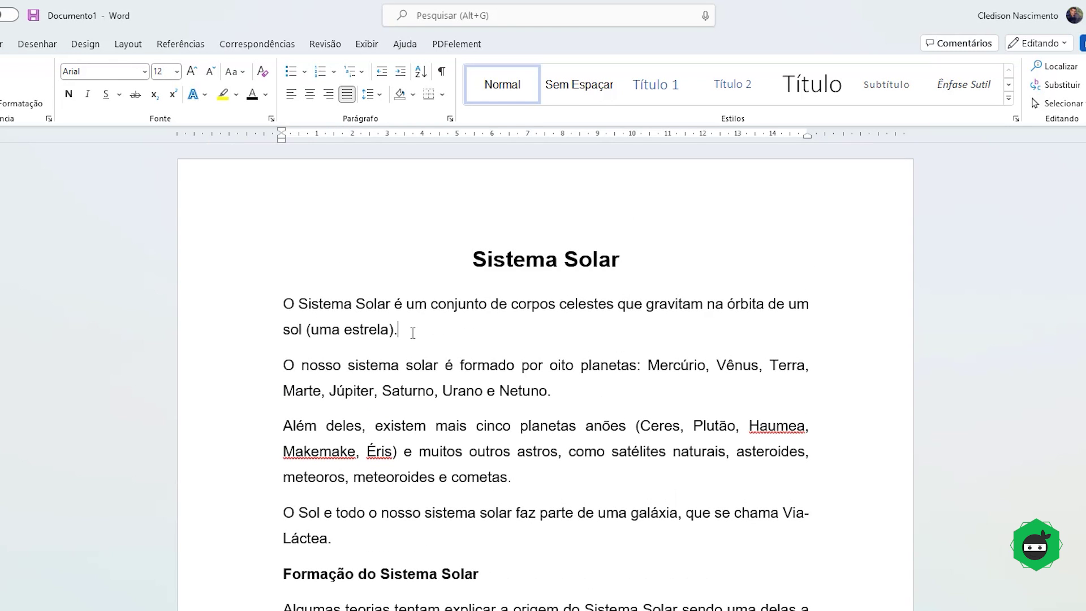
left_click(286, 304)
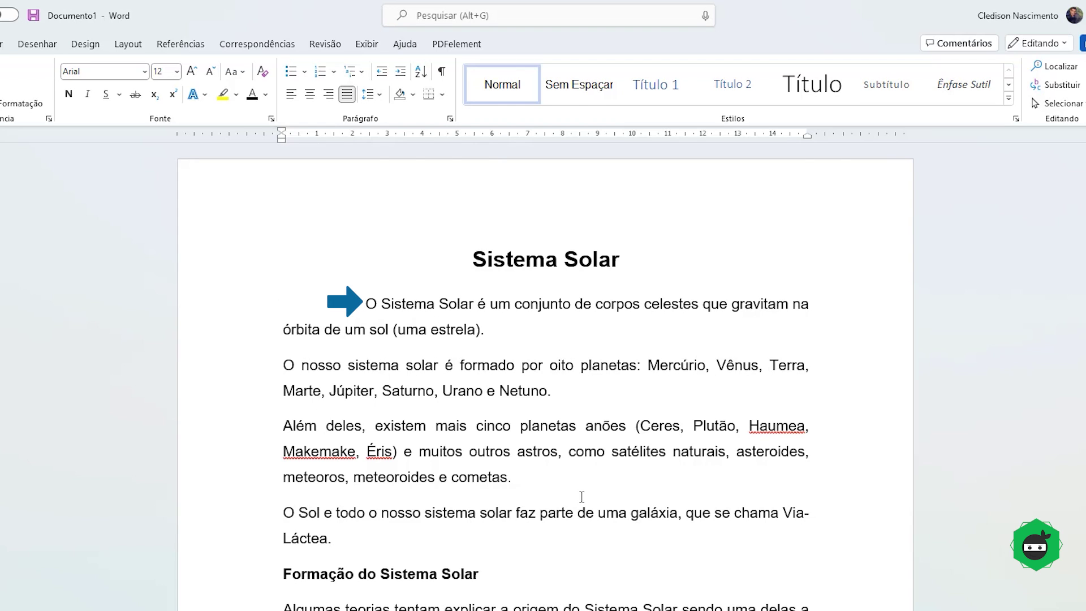
left_click(283, 365)
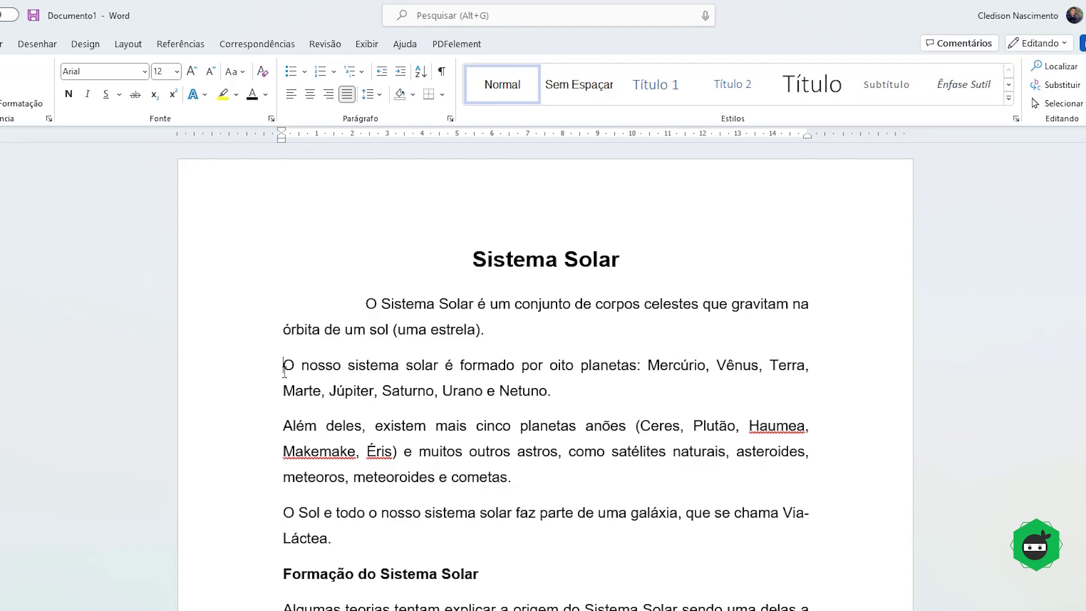
key("space")
key("space")
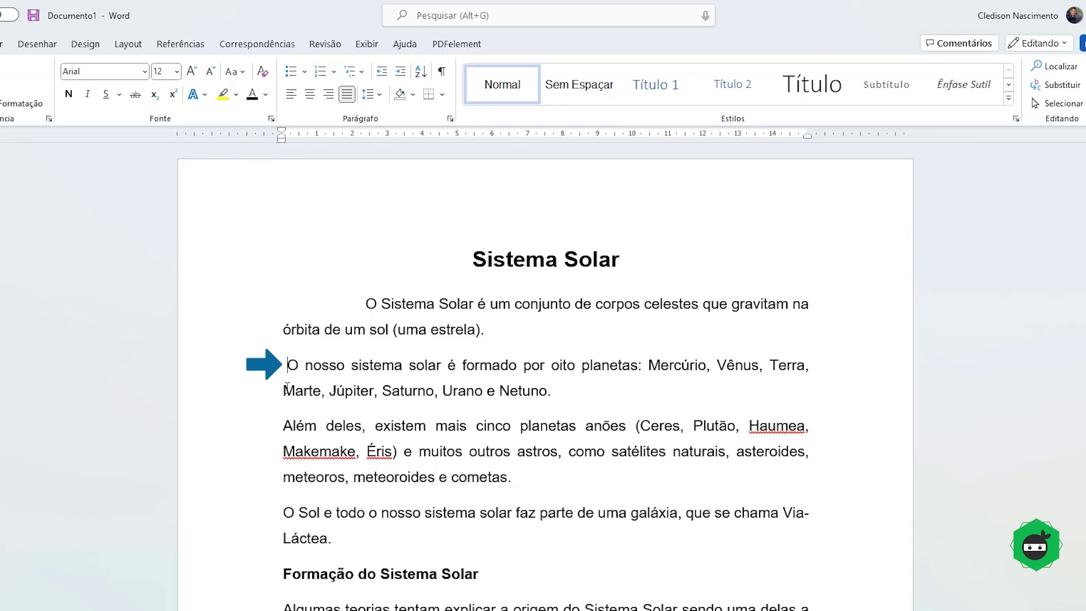
key("space")
key("space")
key("space")
key("space")
key("space")
key("space")
key("space")
key("space")
key("space")
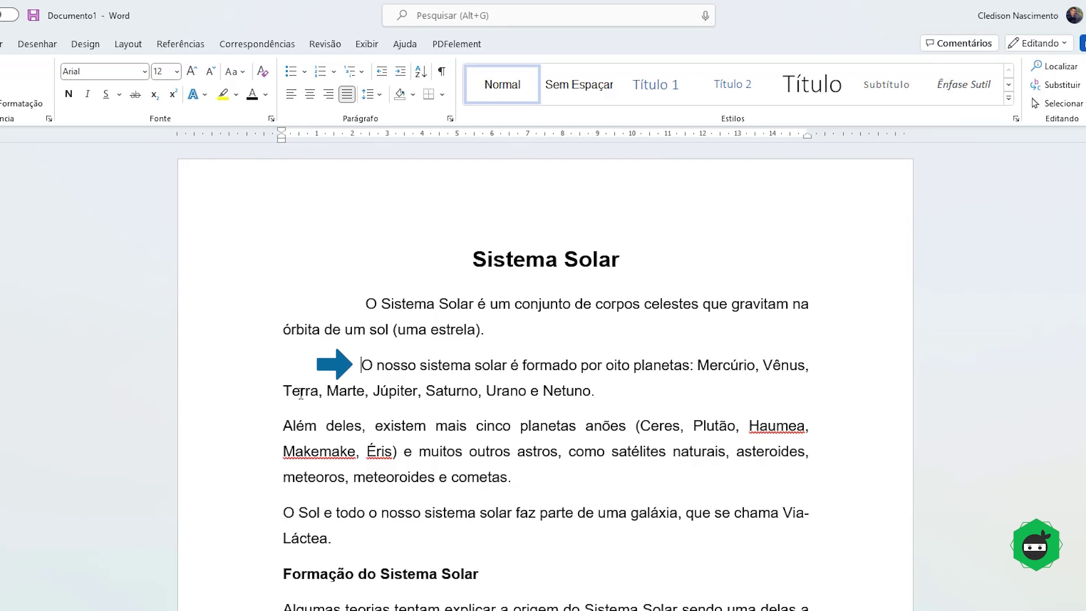
left_click(285, 427)
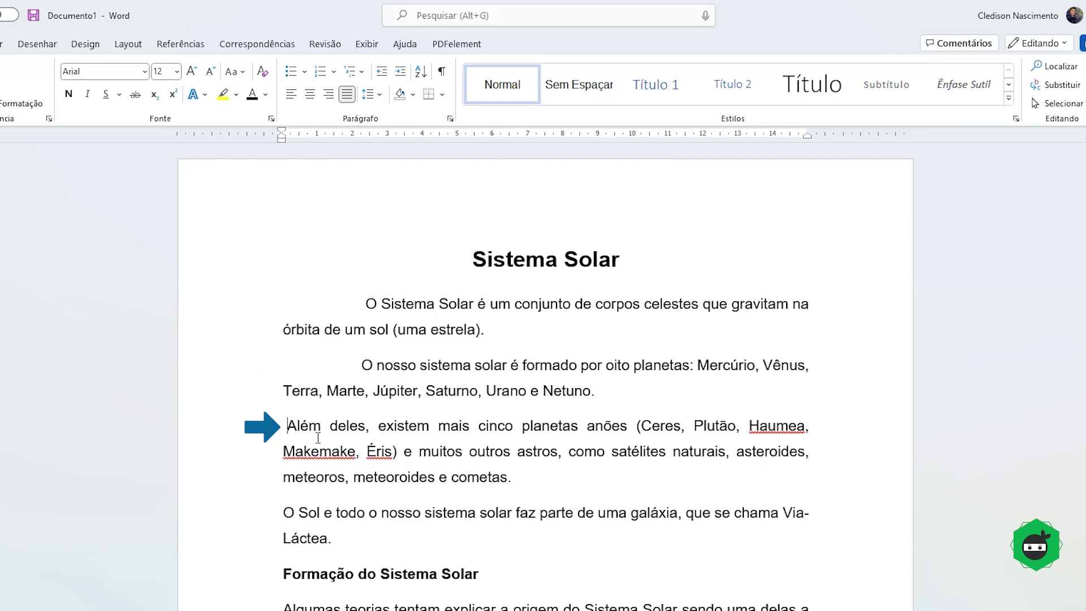
key("space")
key("space")
key("space")
key("space")
key("space")
key("space")
key("space")
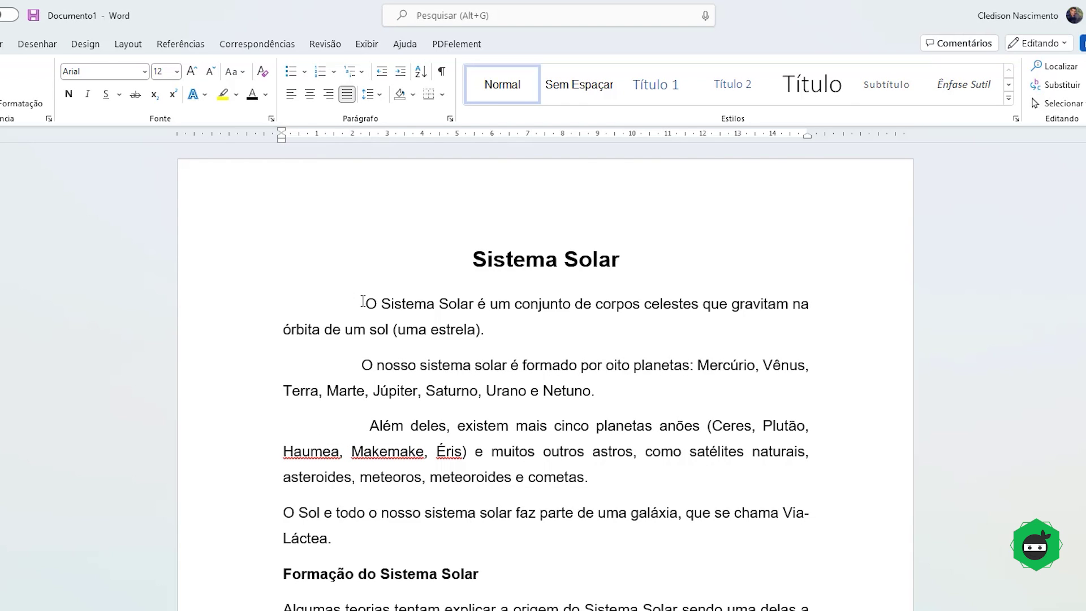
left_click_drag(362, 304, 365, 366)
left_click(367, 421)
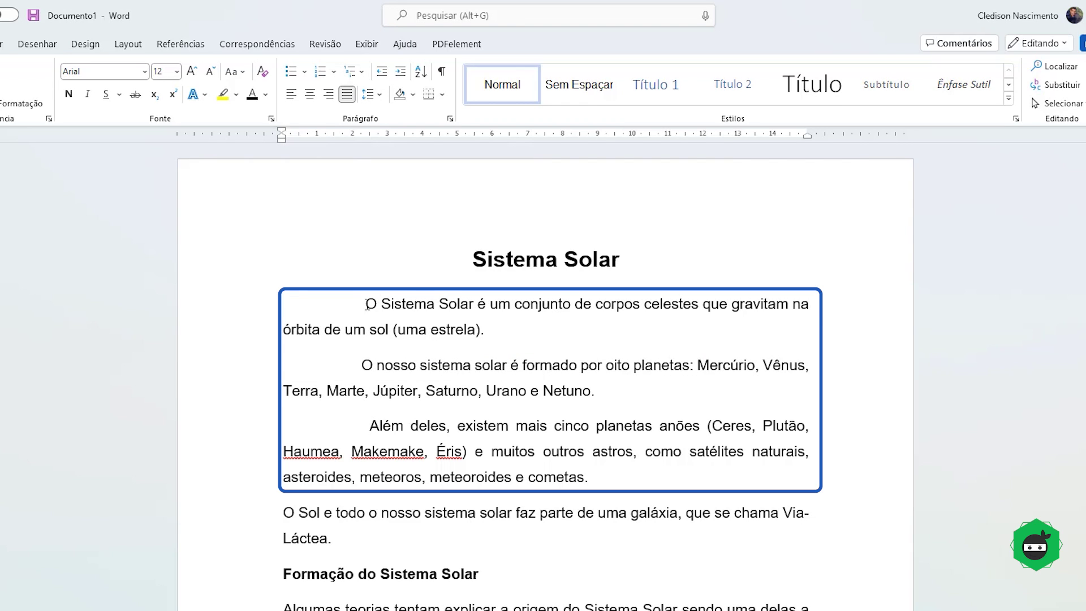
Delete the leading spaces before the first three paragraphs so each starts flush left again
mouse_move(367, 304)
left_mouse_down()
mouse_move(476, 320)
mouse_move(337, 308)
left_mouse_up()
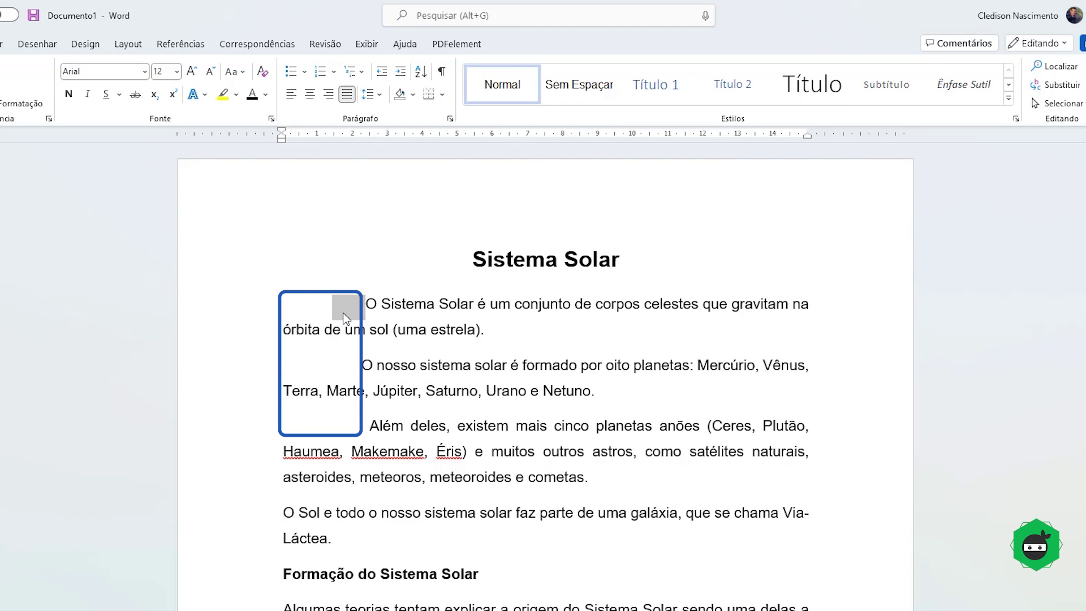
left_click(371, 425)
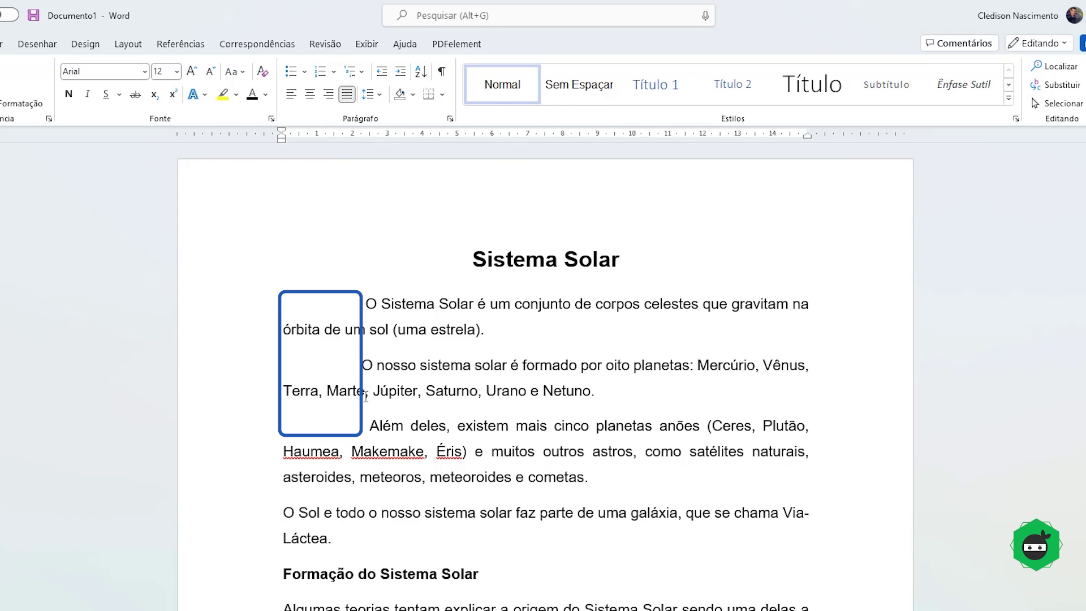
key("BackSpace")
key("Up")
key("Up")
key("BackSpace")
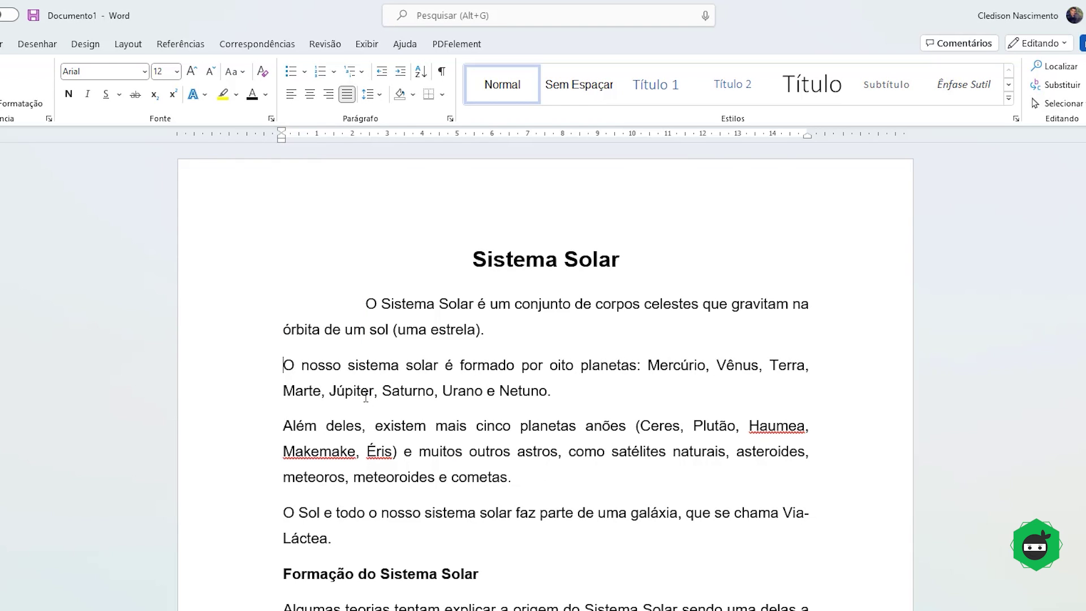
key("Up")
key("Up")
key("BackSpace")
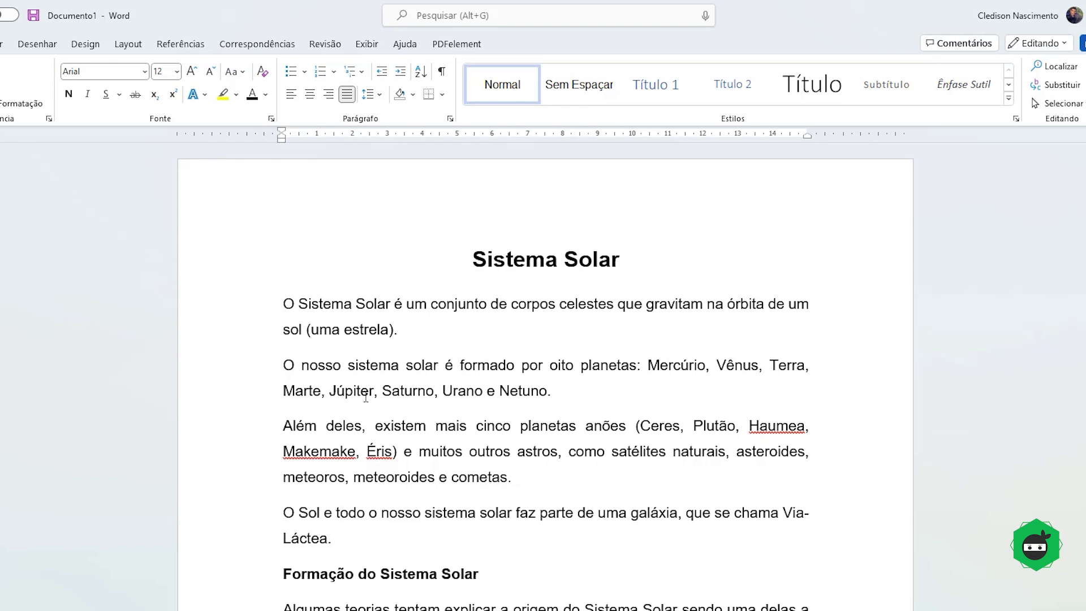
key("Tab")
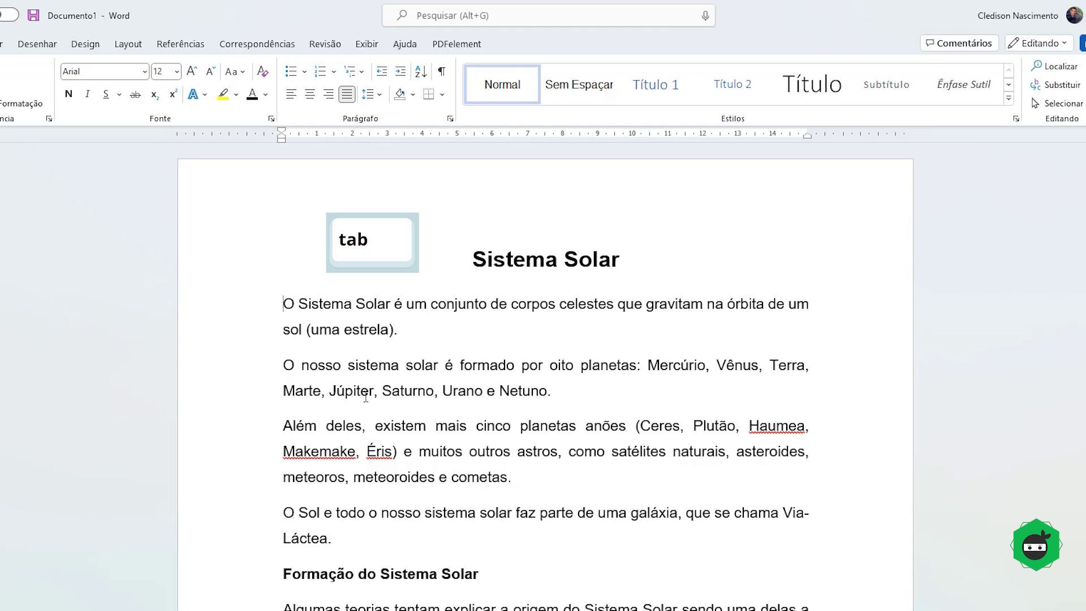
Insert a tab at the start of the first, second, Além and O Sol paragraphs
key("Tab")
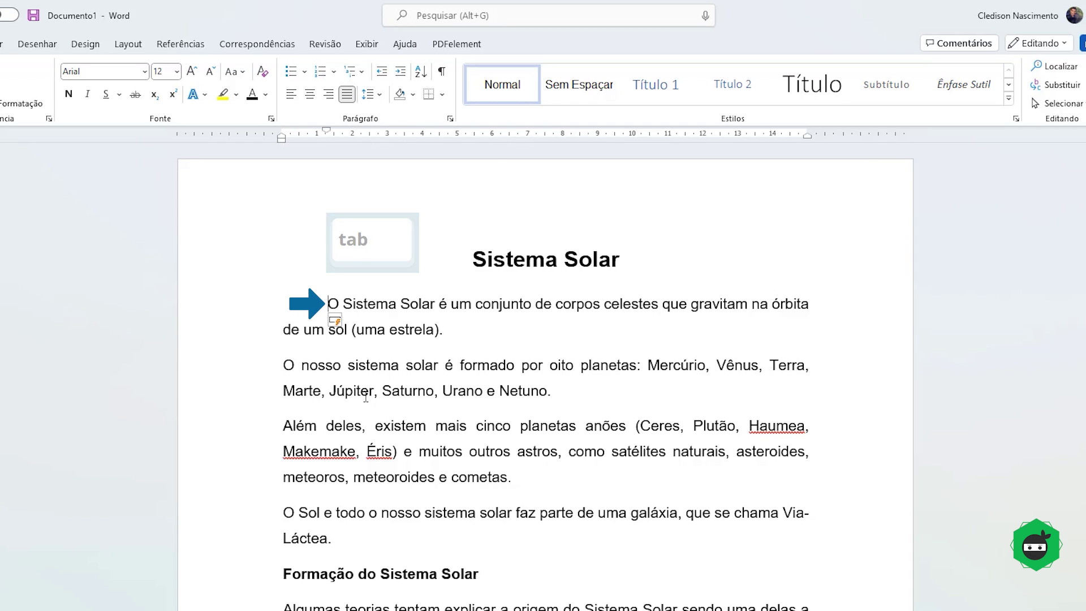
left_click(284, 366)
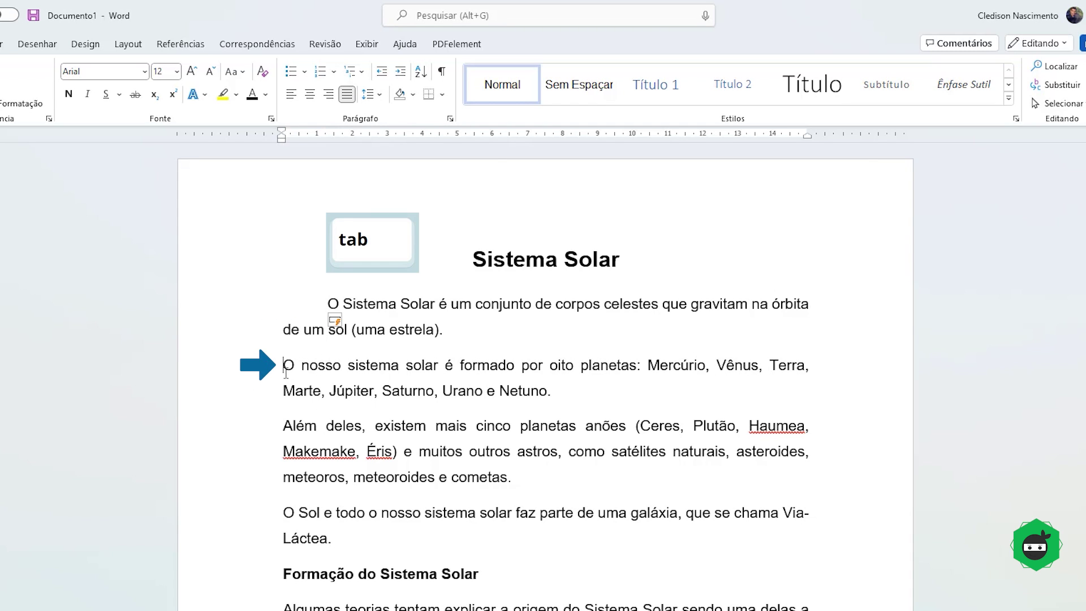
key("Tab")
left_click(284, 427)
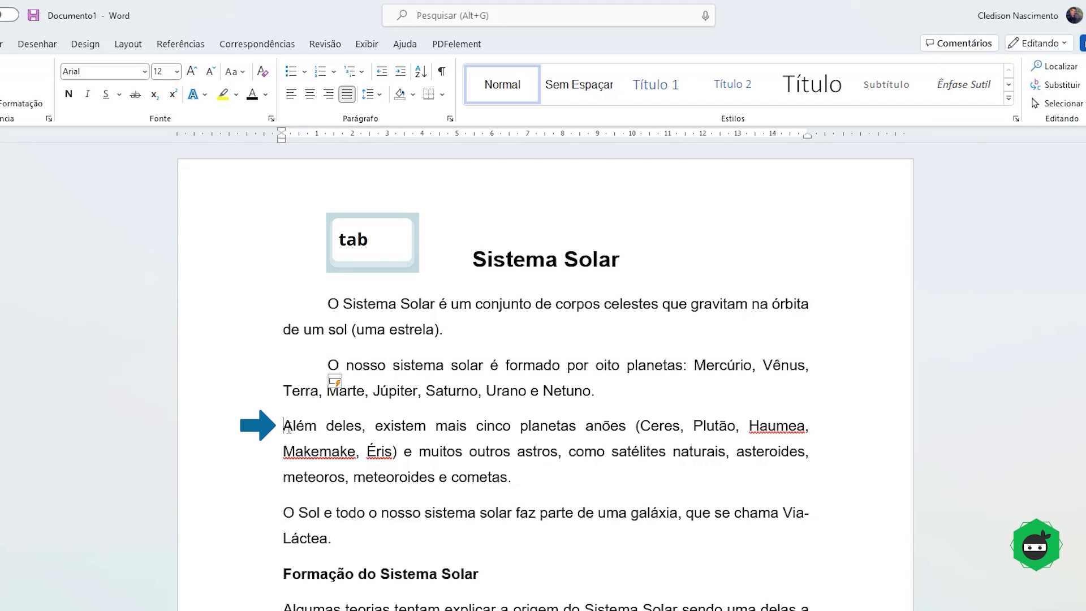
key("Tab")
left_click(279, 514)
key("Tab")
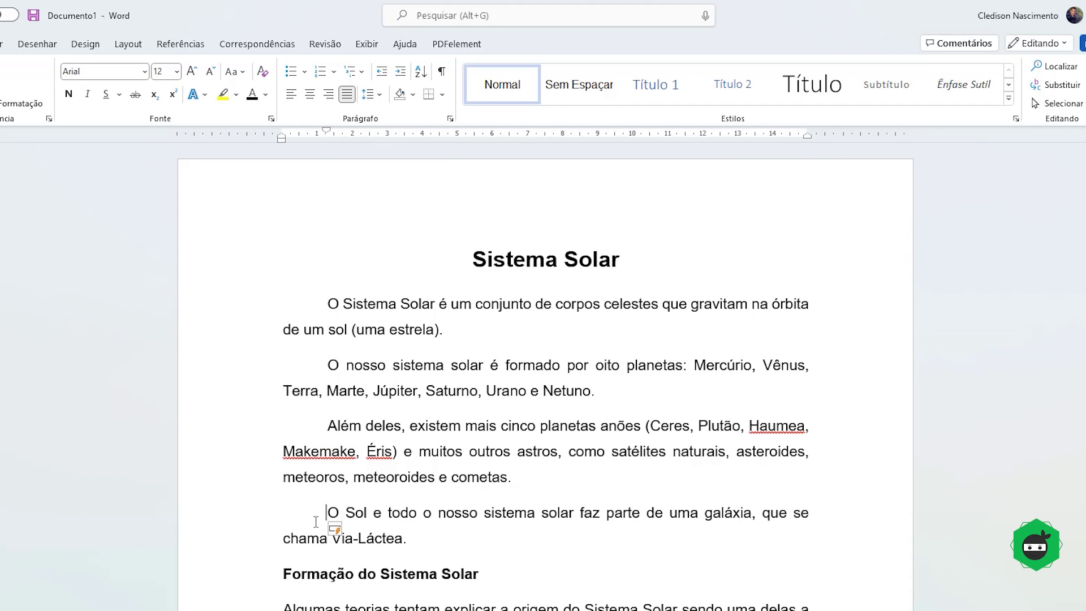
left_click(319, 304)
key("Tab")
Backspace away the tab before each body paragraph, then select all the document text
key("BackSpace")
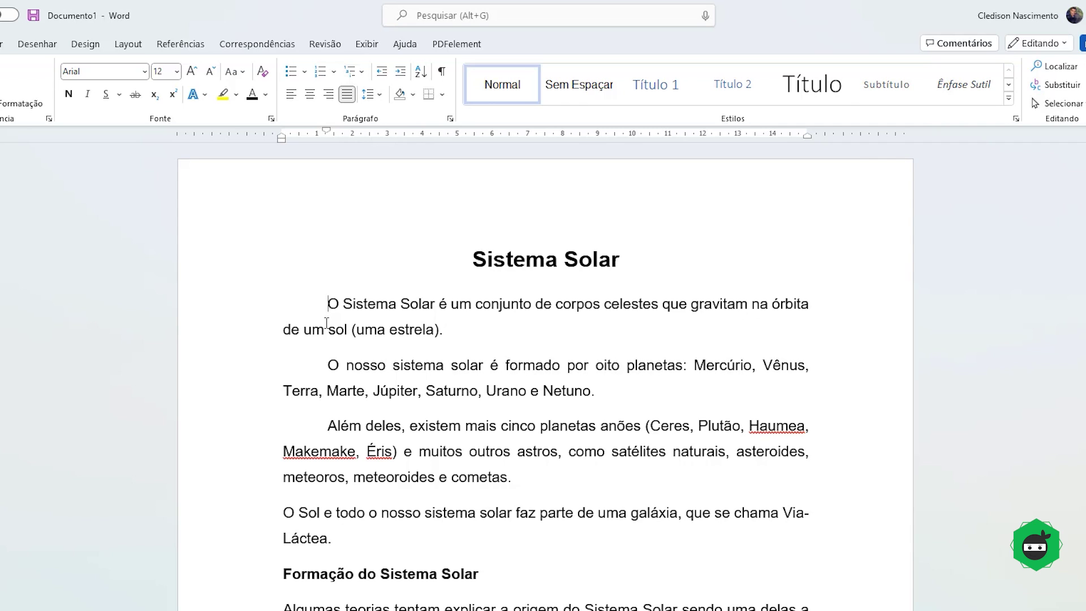
key("ctrl+Up")
key("BackSpace")
key("ctrl+Up")
key("BackSpace")
key("ctrl+Up")
key("BackSpace")
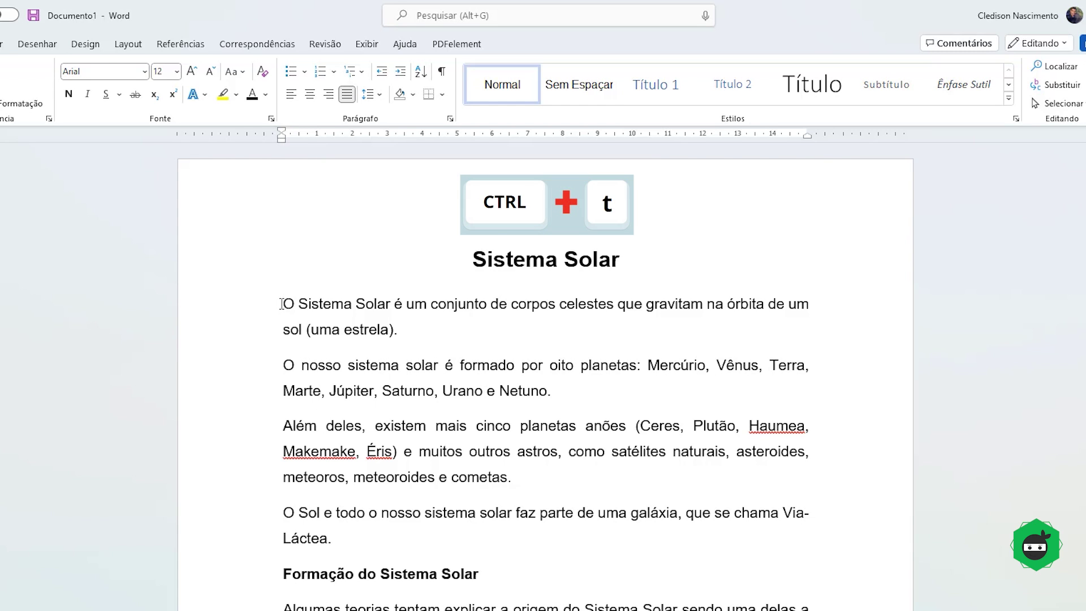
key("ctrl+t")
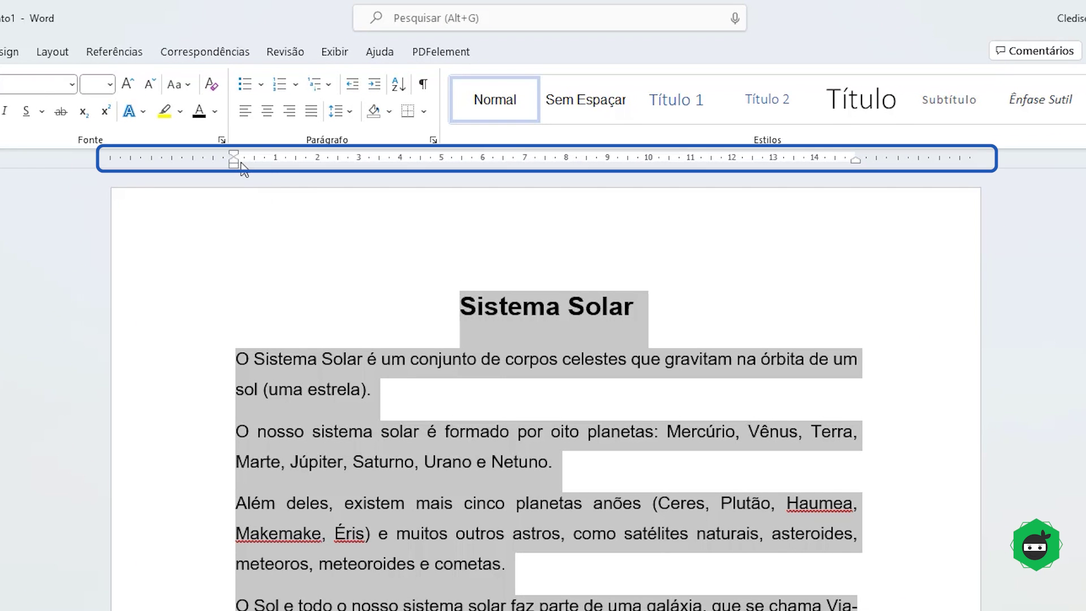
left_click(335, 52)
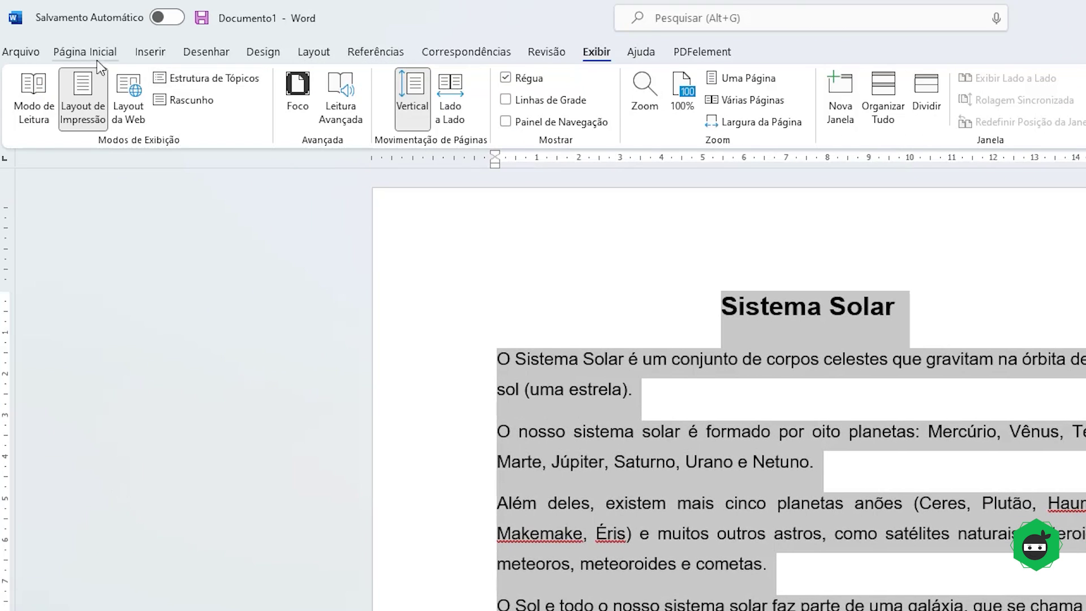
left_click(85, 51)
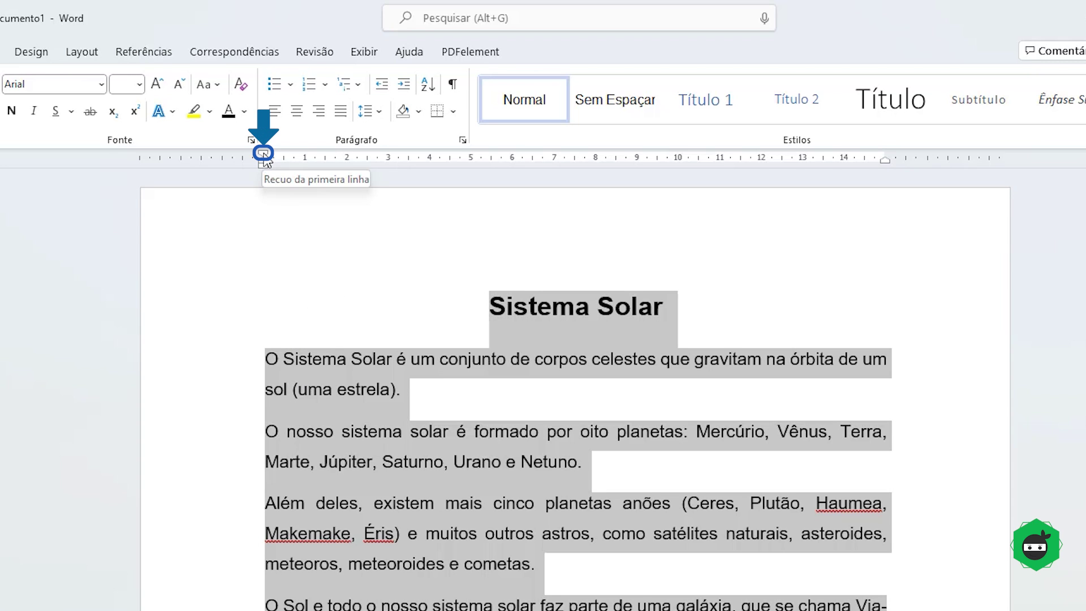
Drag the ruler's first-line indent marker to about 1.5 cm for all paragraphs, then deselect
left_click_drag(264, 159, 325, 162)
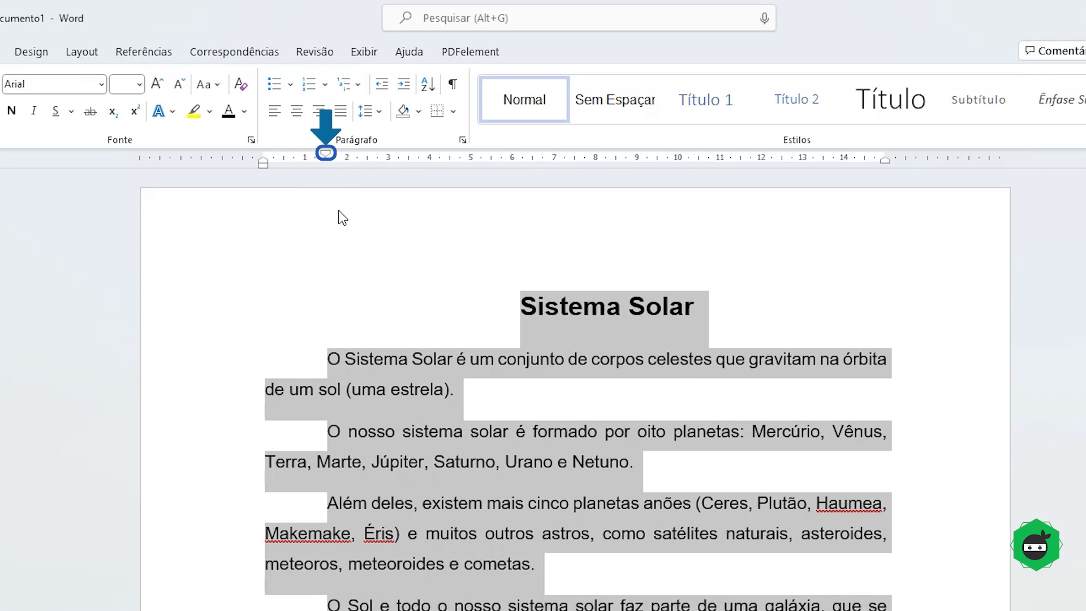
left_click(330, 360)
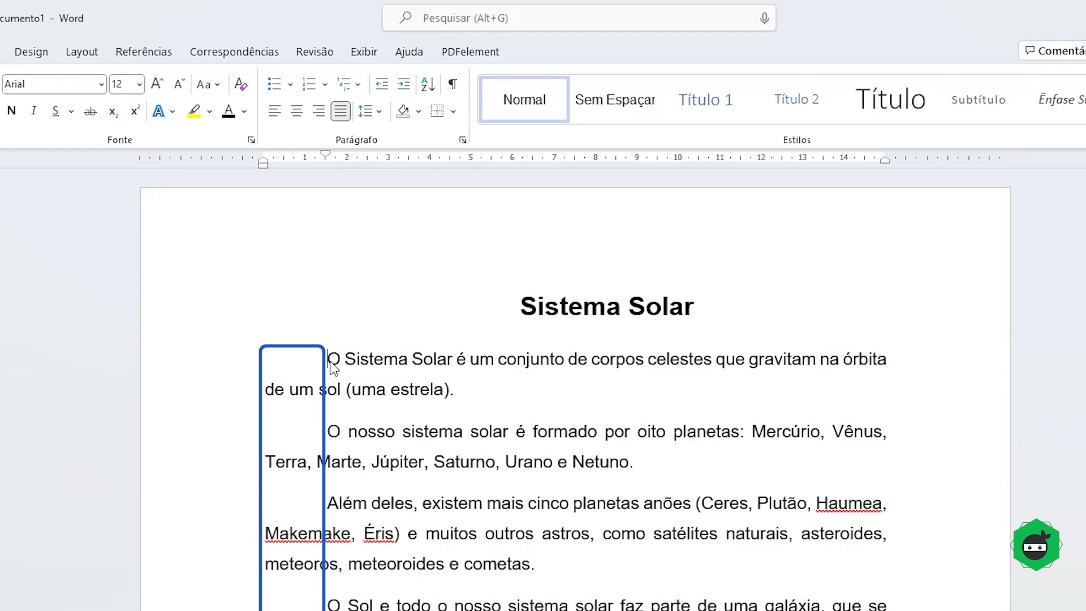
left_click(366, 278)
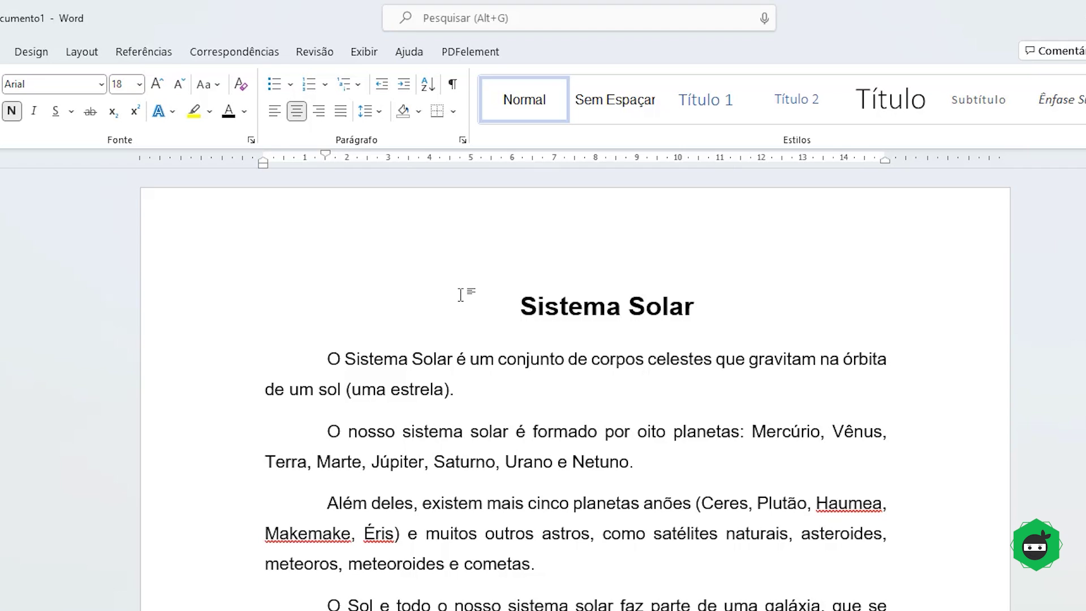
Remove the title's first-line indent and centre it
key("ctrl+v")
key("BackSpace")
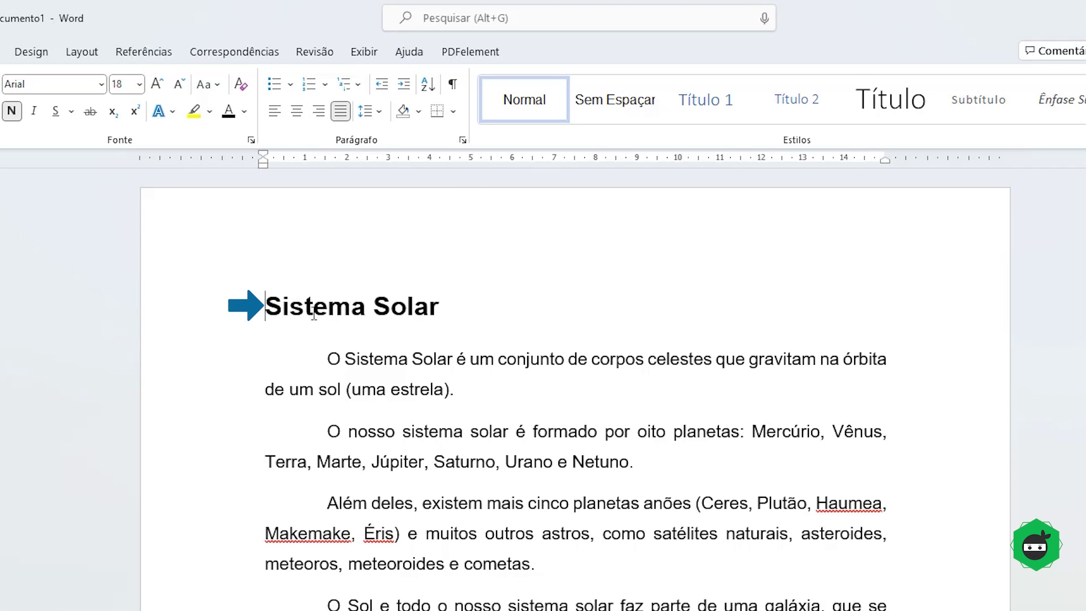
key("ctrl+e")
key("ctrl+x")
Remove the first-line indent from the Formação and Características headings
left_click(328, 389)
key("ctrl+v")
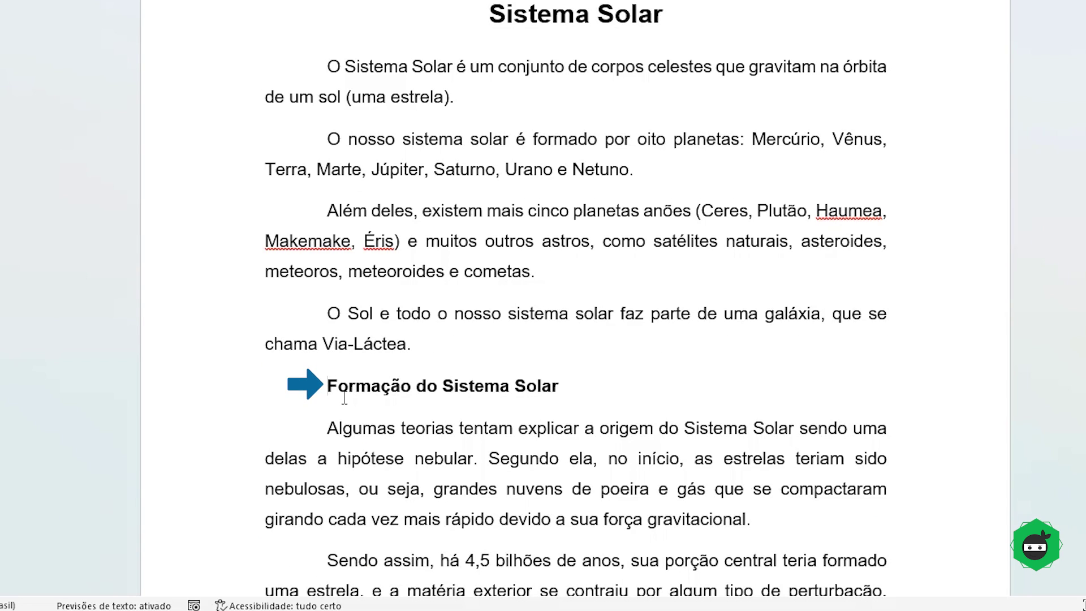
key("BackSpace")
key("BackSpace")
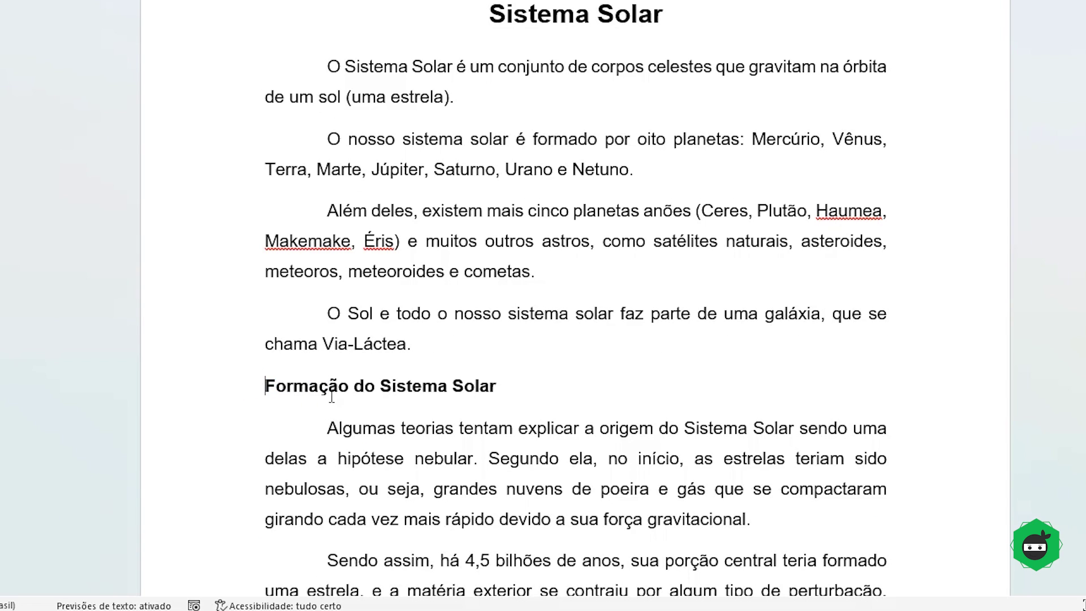
scroll(334, 430, "down", 5)
left_click(327, 461)
key("BackSpace")
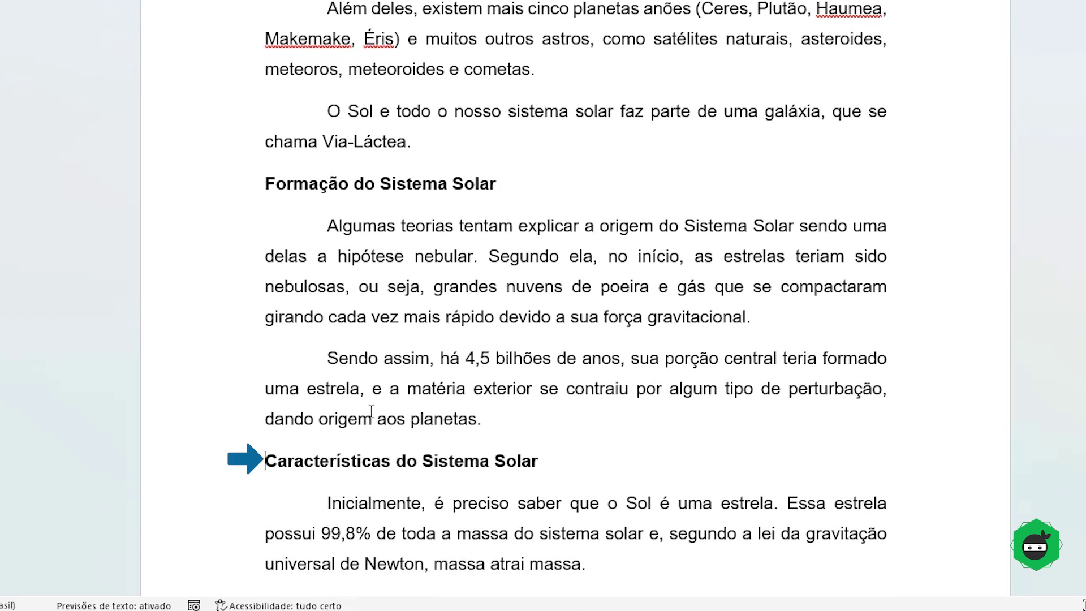
Delete the space after 'gás,' in the last paragraph, then restore it with undo
scroll(390, 379, "down", 5)
scroll(389, 379, "down", 5)
scroll(383, 347, "up", 4)
scroll(383, 347, "up", 2)
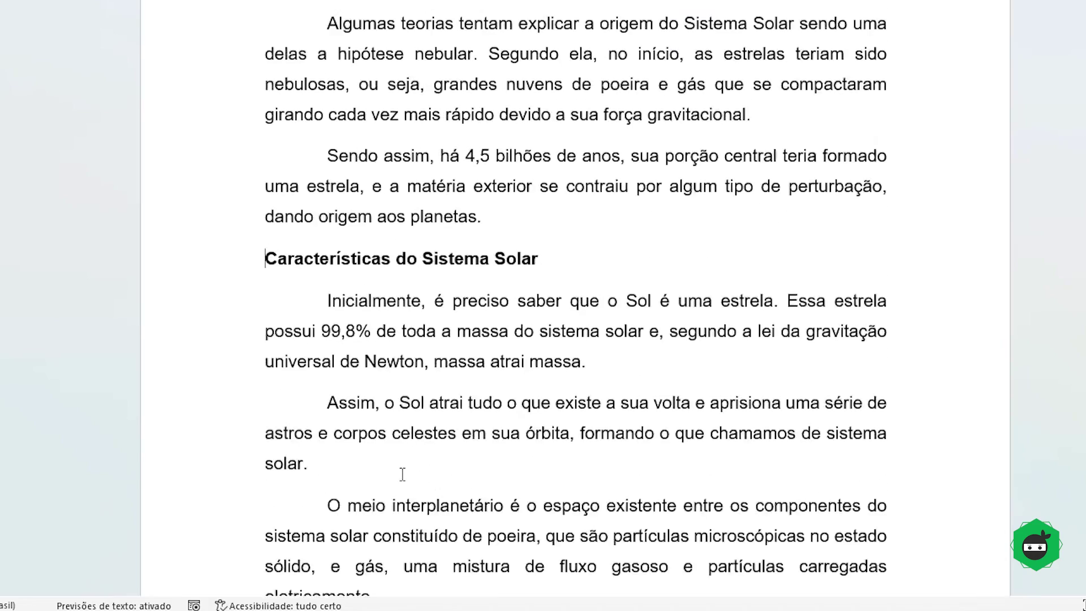
scroll(402, 476, "down", 4)
left_click(396, 331)
key("Delete")
scroll(397, 331, "up", 2)
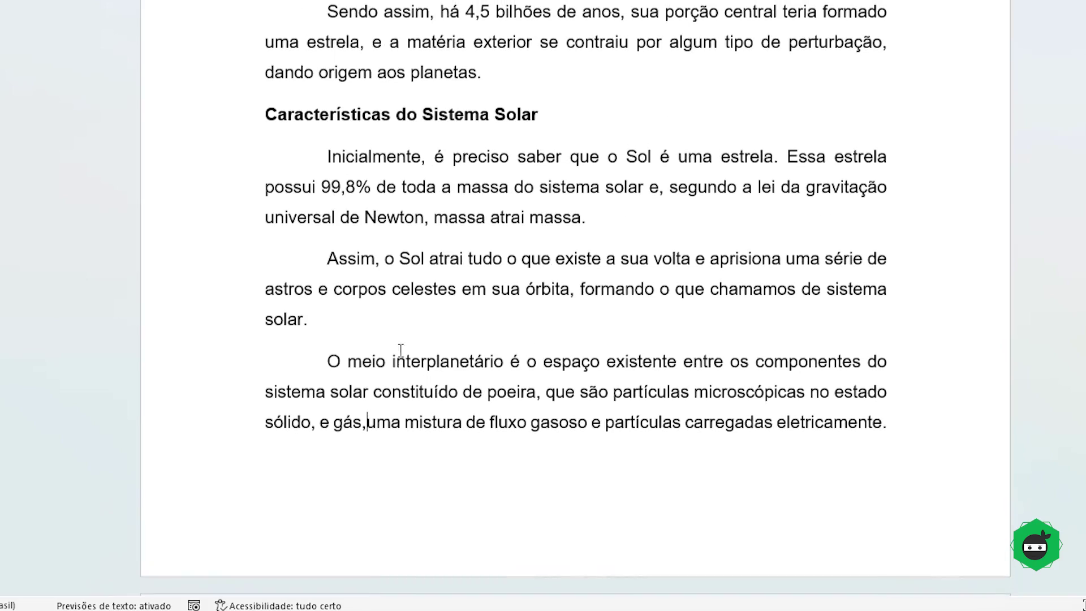
key("ctrl+z")
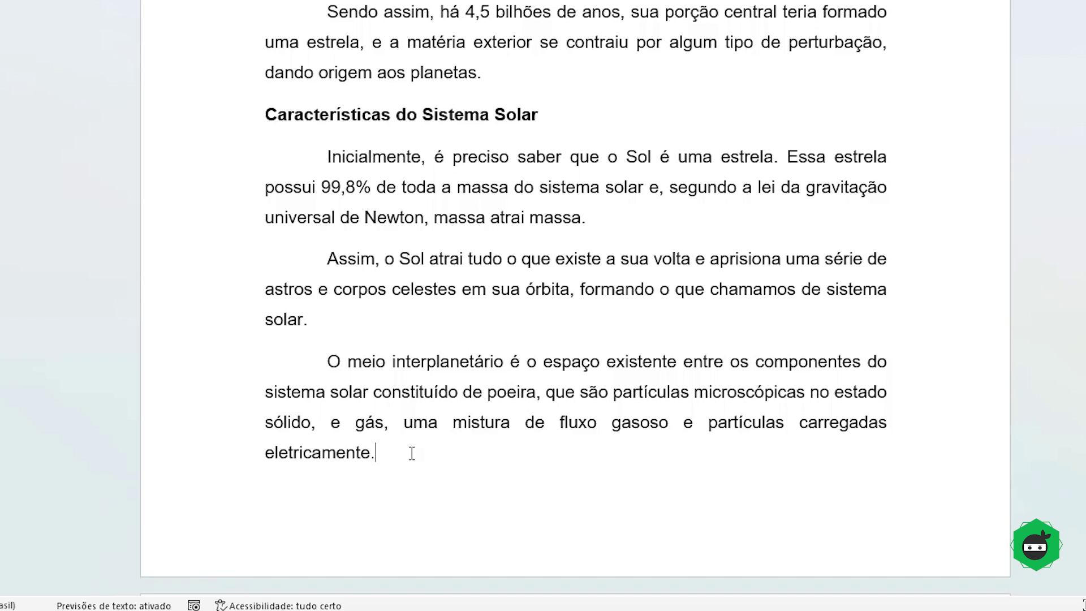
scroll(465, 305, "up", 4)
scroll(465, 237, "up", 4)
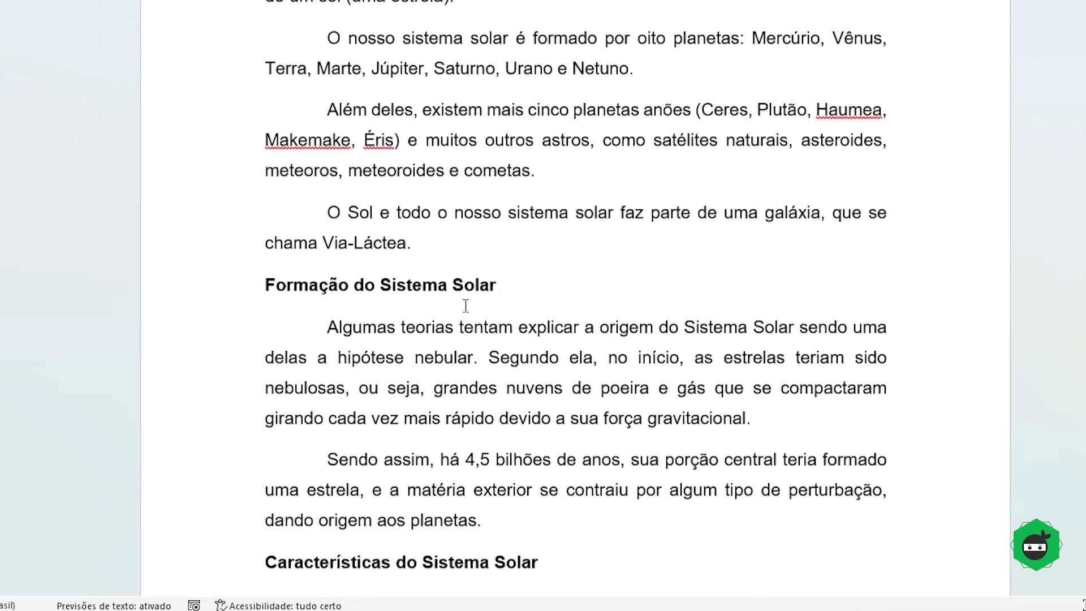
scroll(466, 265, "up", 3)
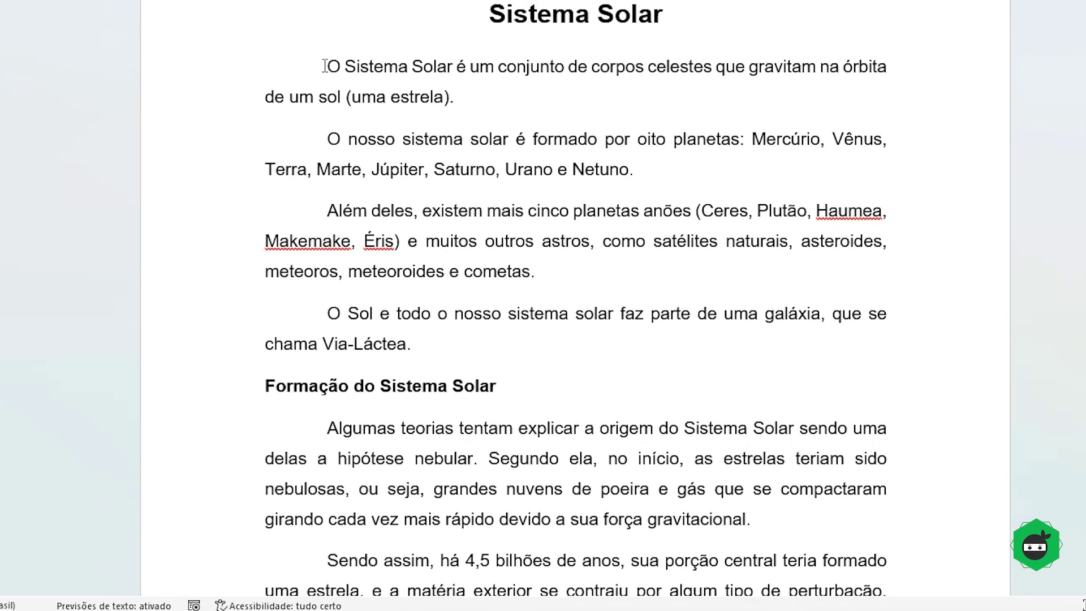
scroll(331, 76, "down", 3)
scroll(368, 283, "down", 4)
scroll(391, 441, "down", 3)
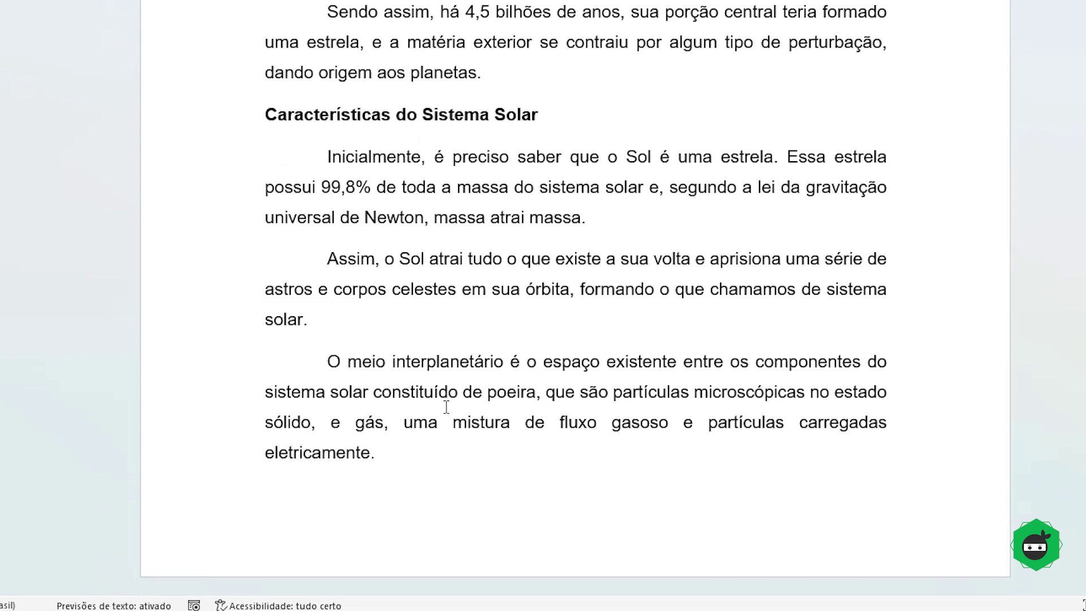
left_click(402, 463)
key("Return")
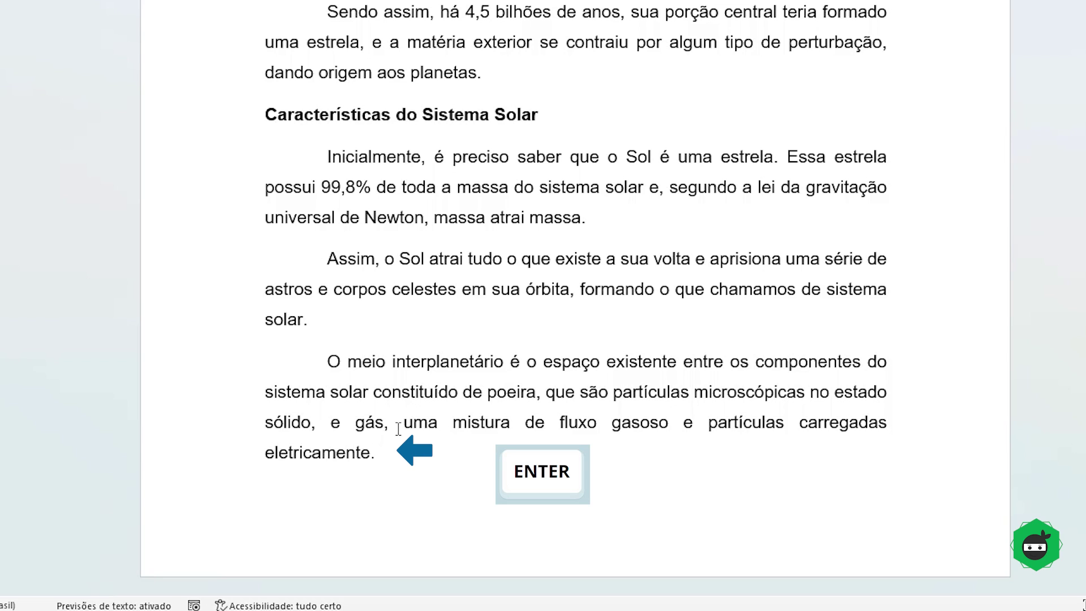
scroll(575, 300, "up", 6)
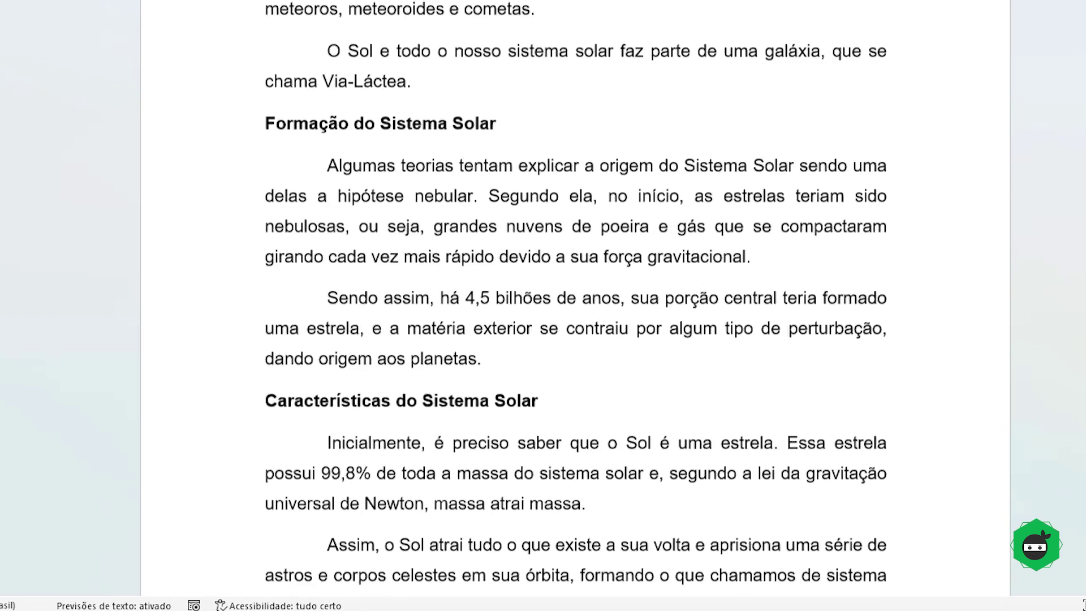
scroll(575, 299, "up", 4)
left_click(651, 173)
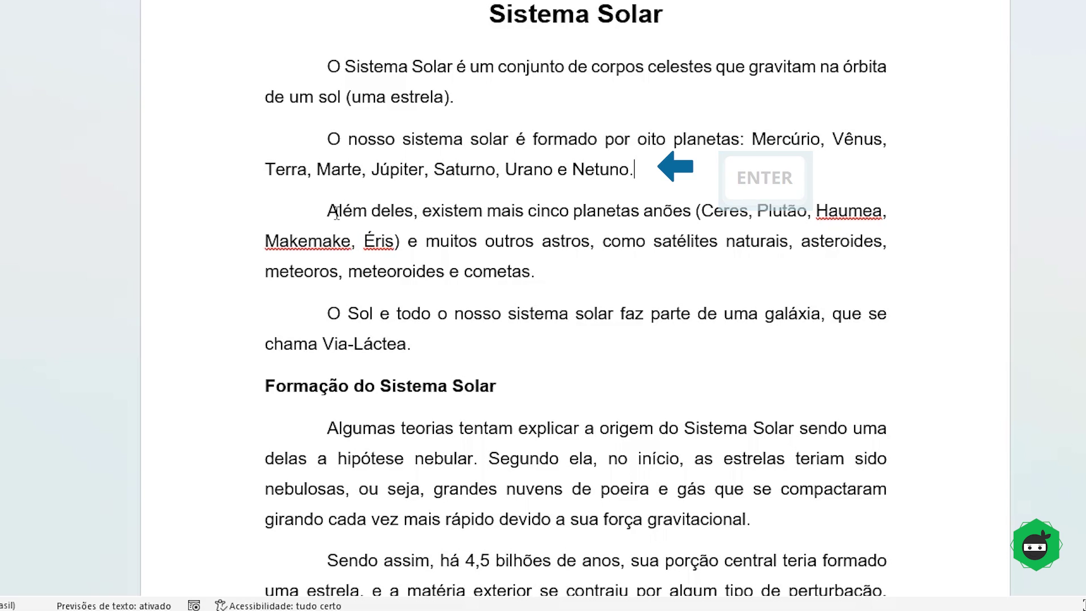
key("Return")
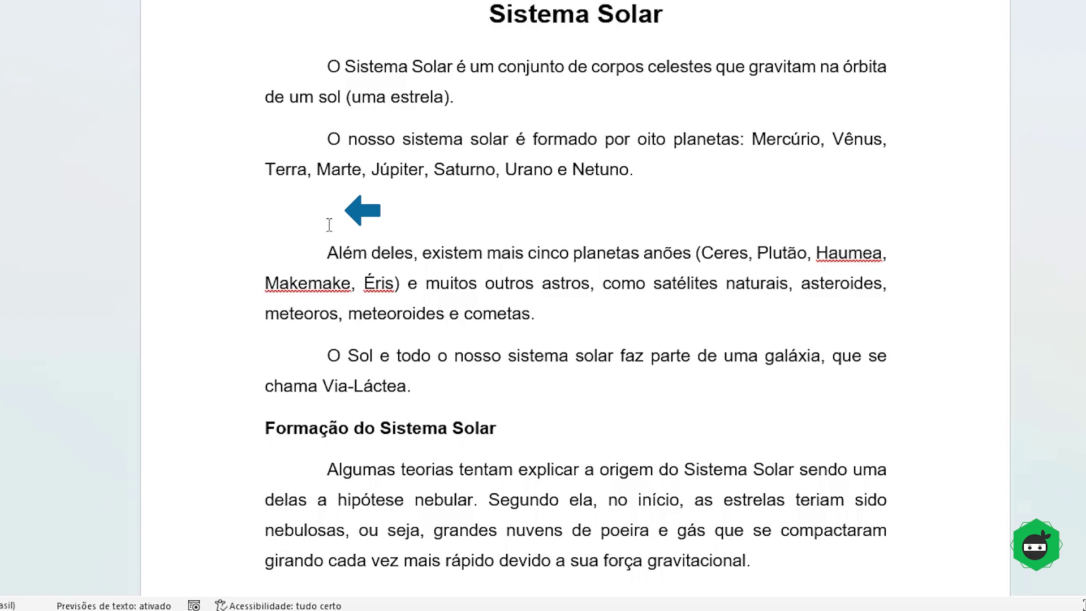
type("Gru")
type("po Ninja")
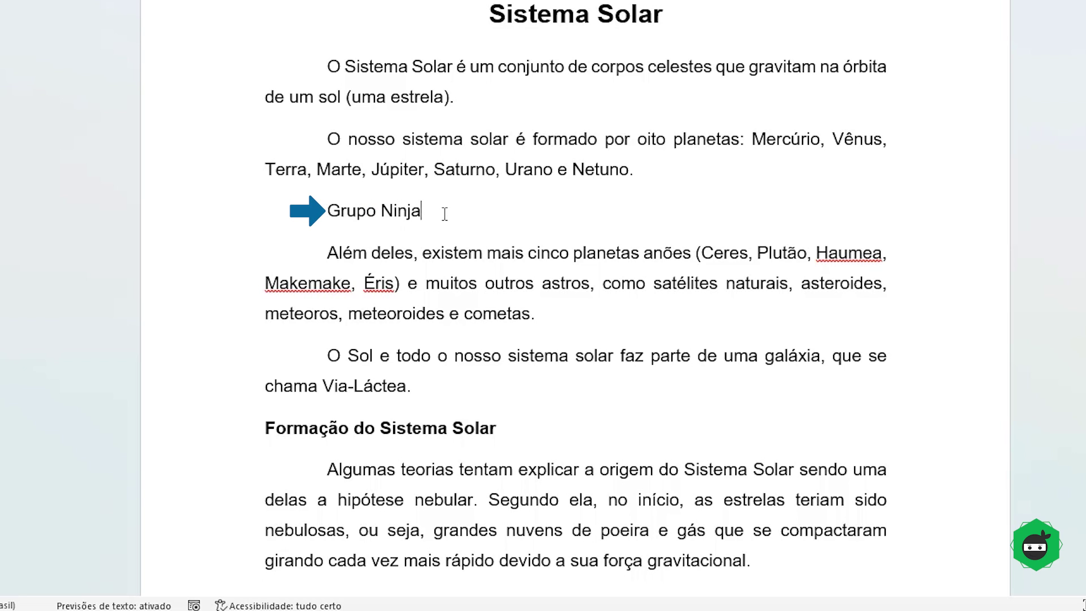
type(" jadasjdpakfdsfsdfsdfsddfg")
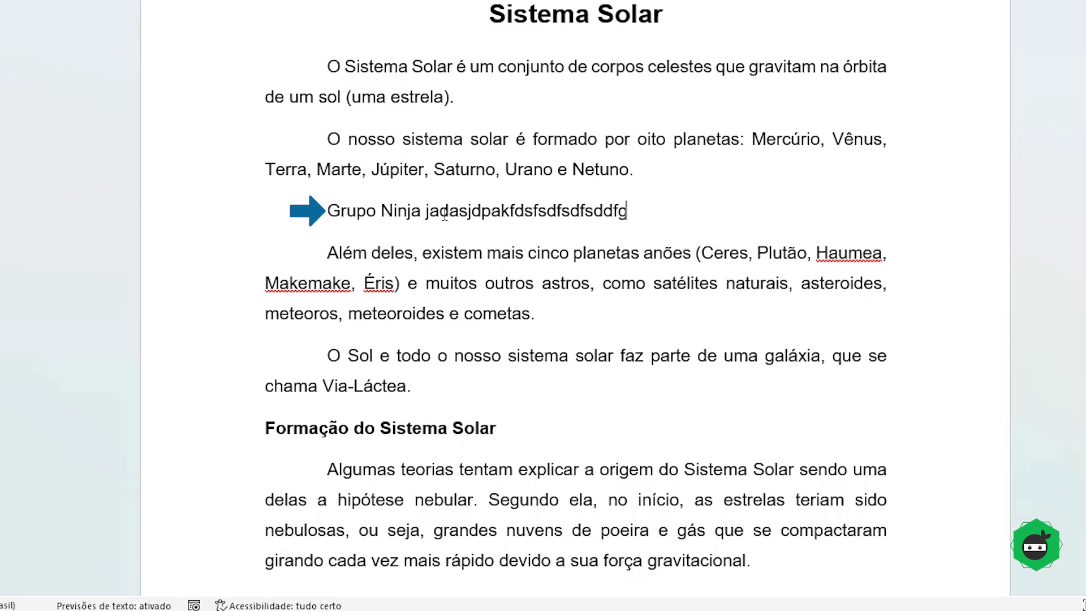
type("fdgfffffffffffffff")
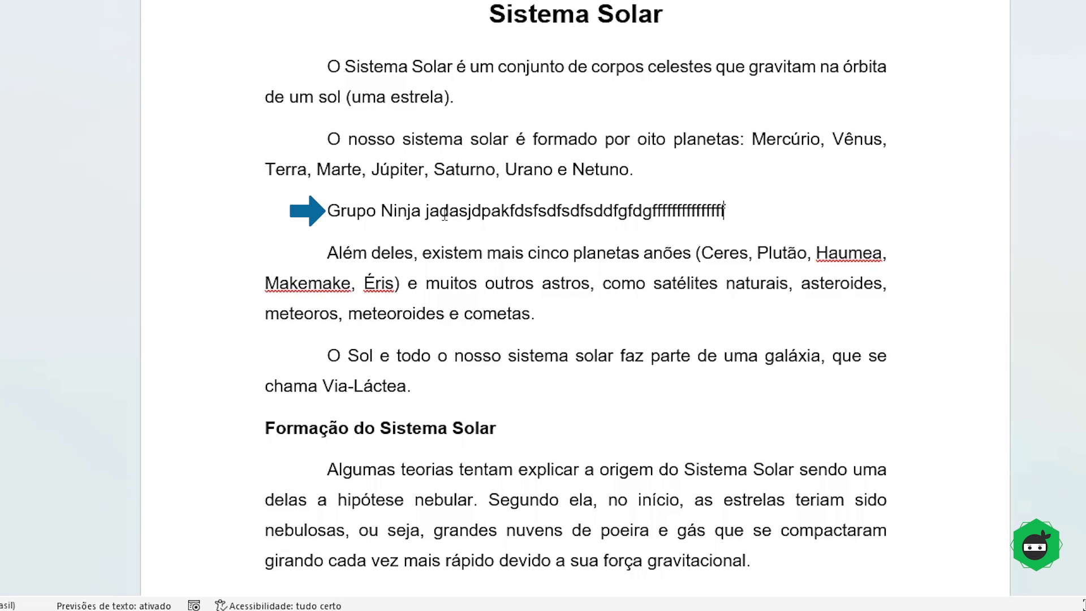
type("fffffffffffffffffffffffffffffffffffffffffffffffffffffffffffffffff")
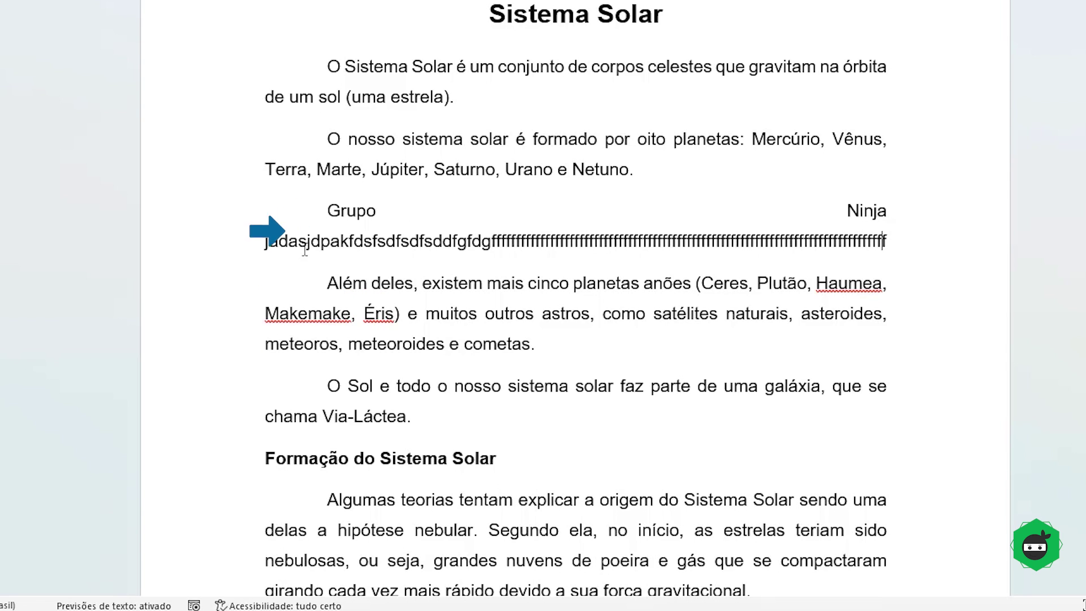
type("fffffffffffffffffffffffffffffffffffffffffffffffffffffffffffffffffffffffffffffffffffffffffffffffffffffffffffff")
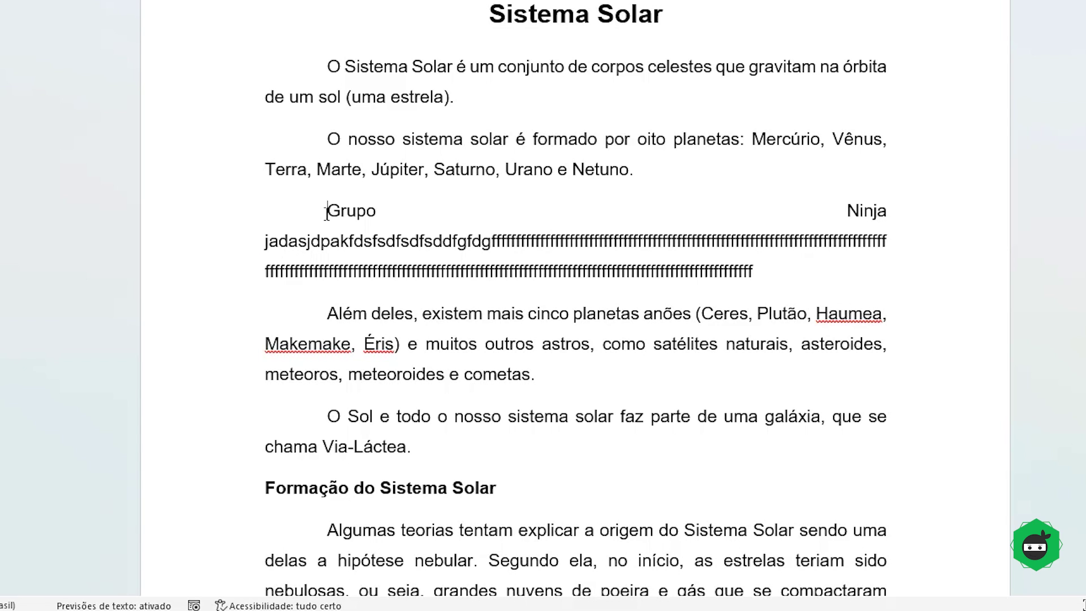
left_click_drag(201, 223, 209, 272)
key("Delete")
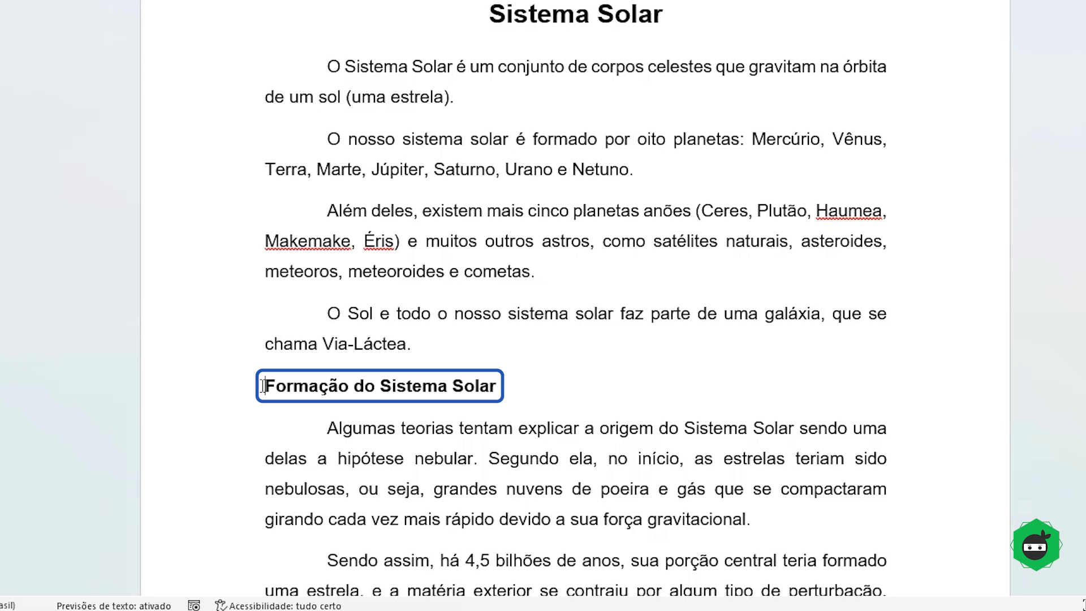
Select the whole document and drag the ruler's first-line indent marker back to 0
left_click(480, 41)
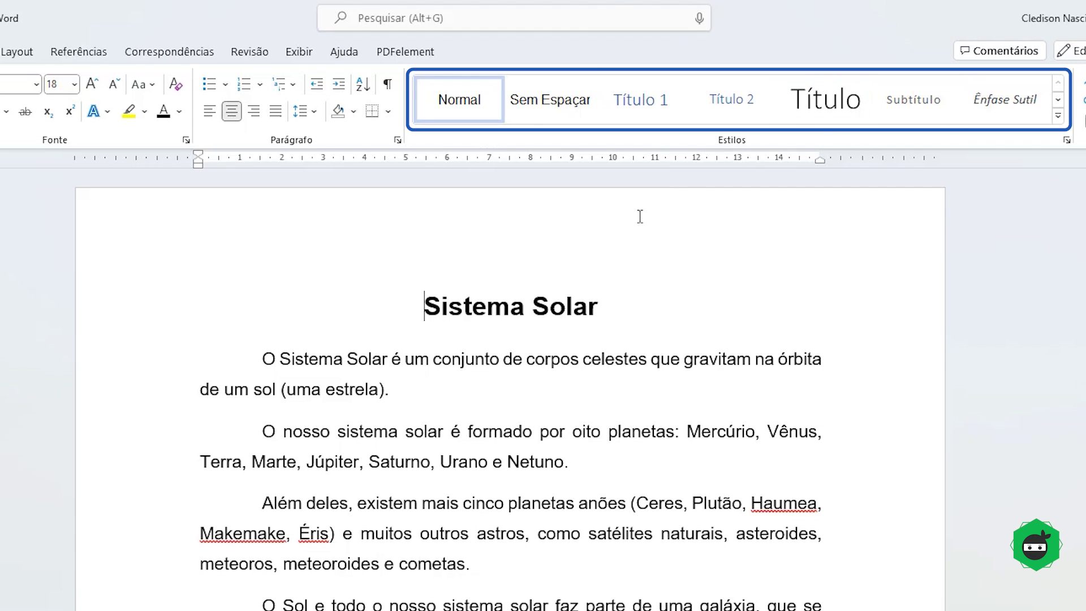
left_click(405, 389)
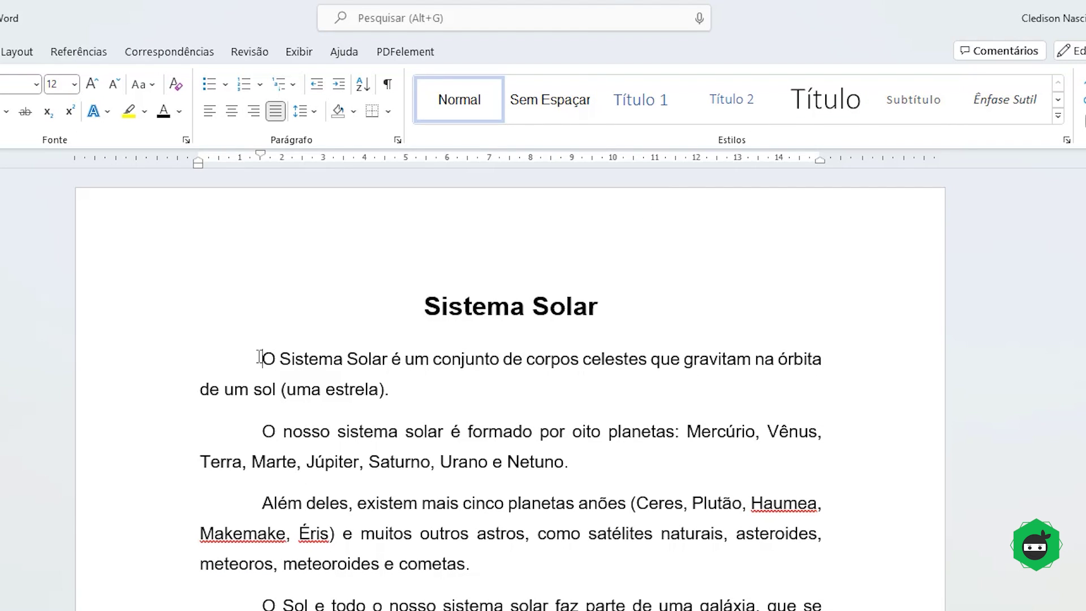
key("ctrl+a")
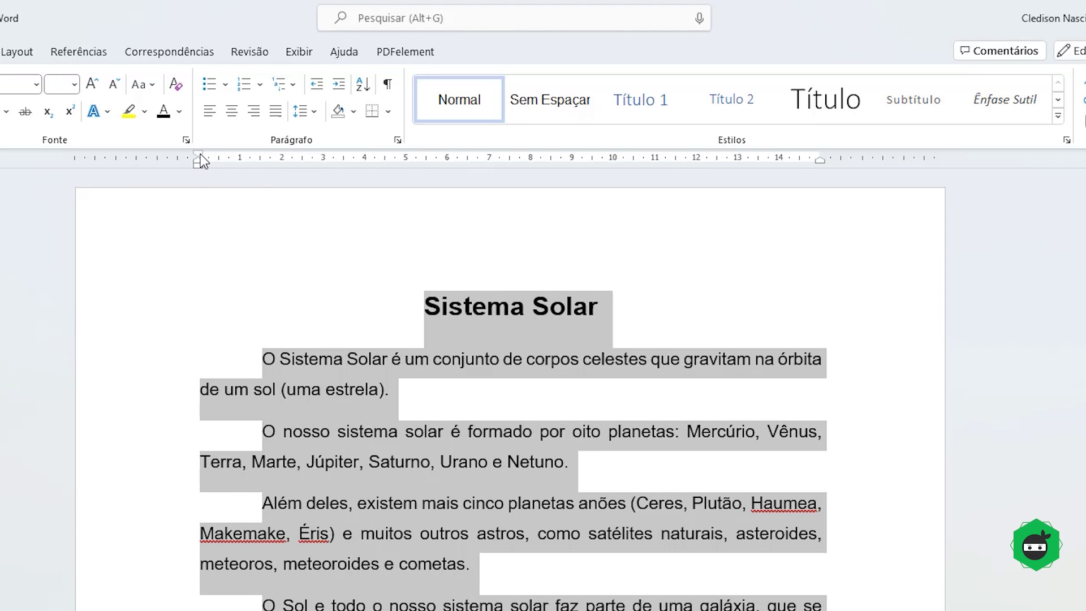
left_click_drag(200, 155, 202, 155)
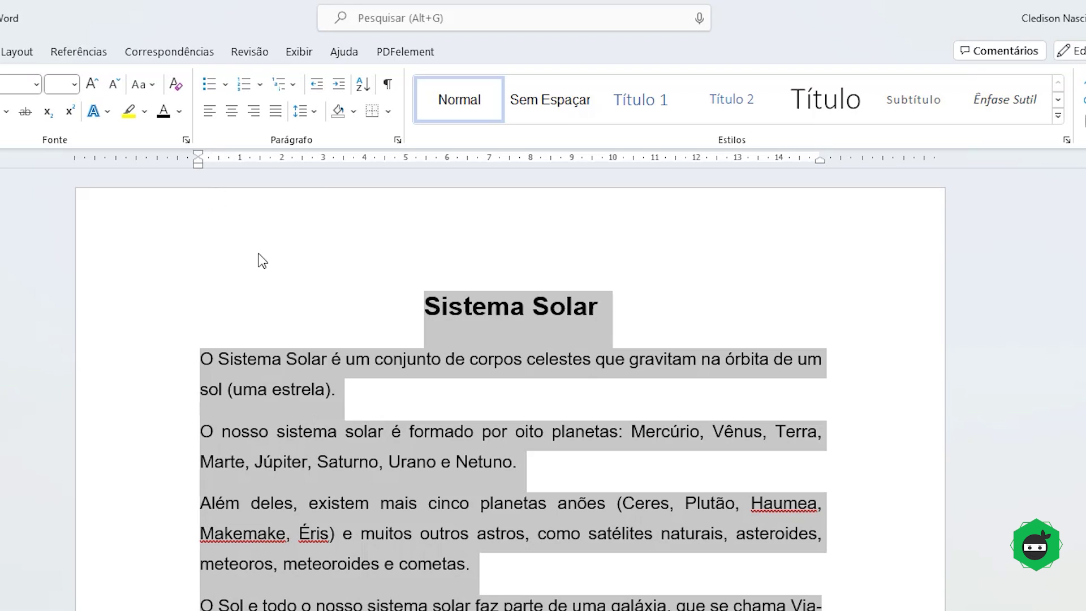
key("ctrl+t")
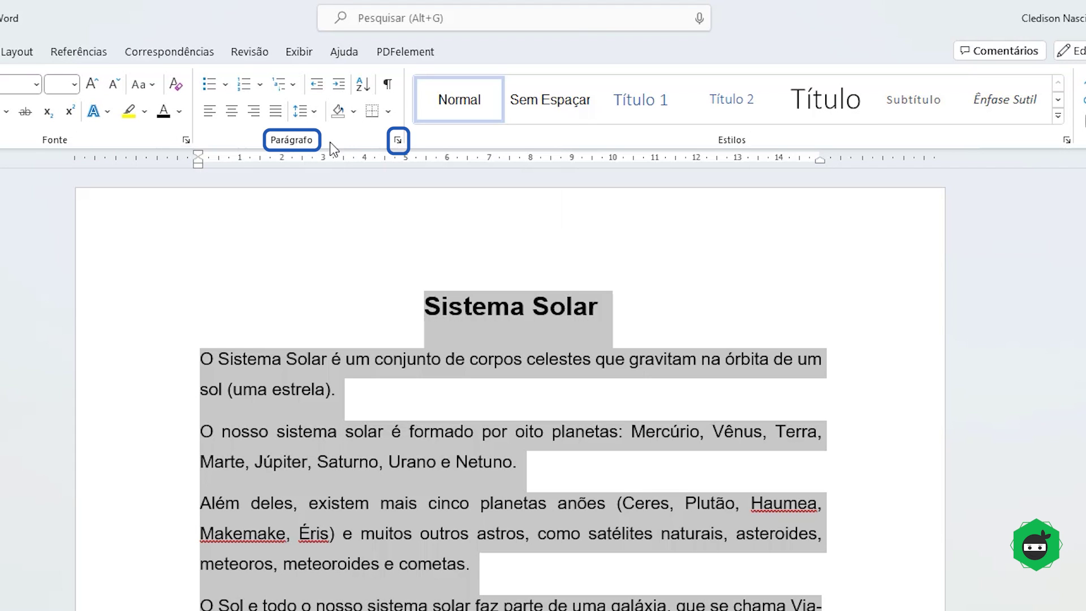
Apply a 2 cm left indent through the paragraph settings, then undo it
left_click(398, 140)
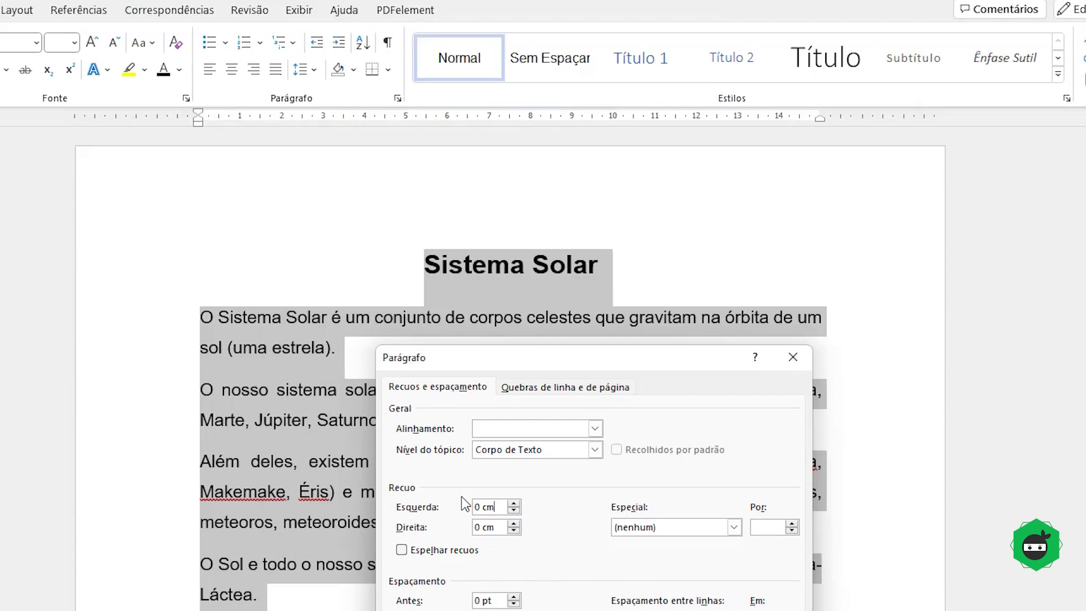
key("Tab")
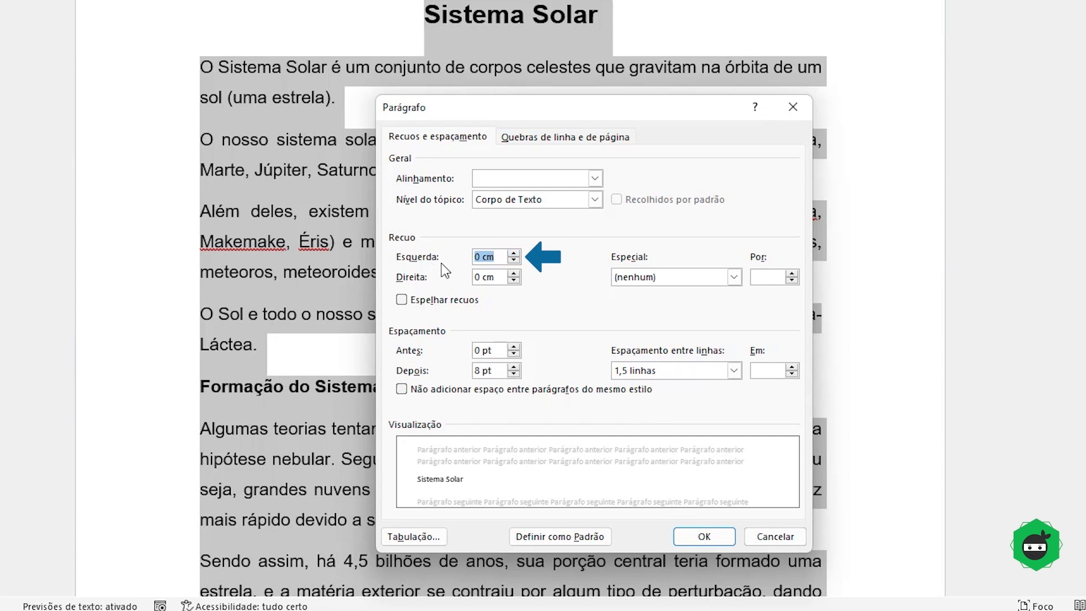
type("2")
key("Tab")
left_click(486, 258)
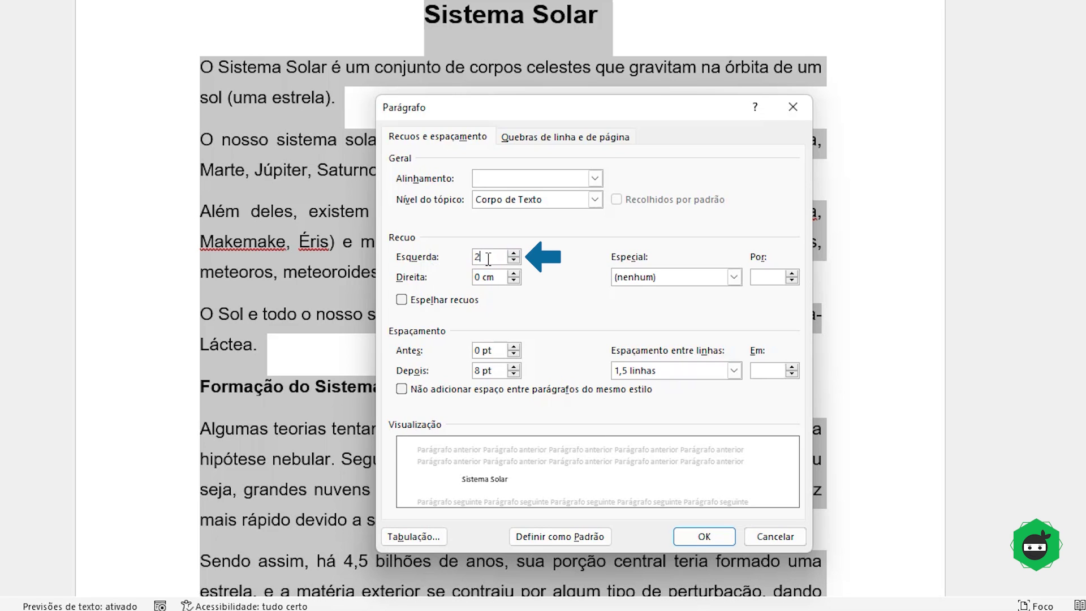
left_click(513, 261)
left_click(513, 253)
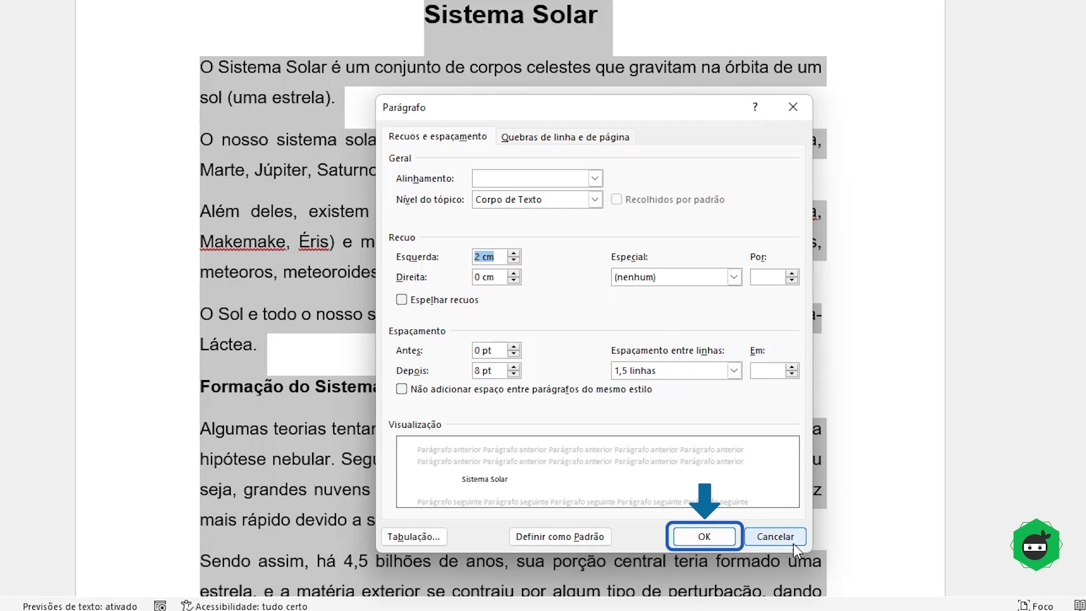
left_click(701, 539)
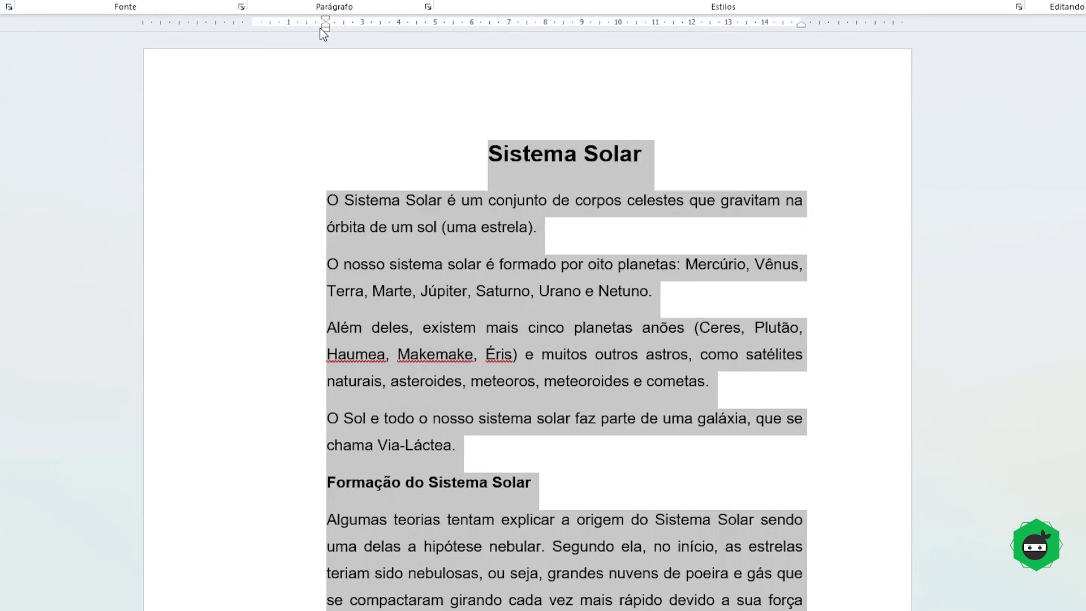
key("ctrl+z")
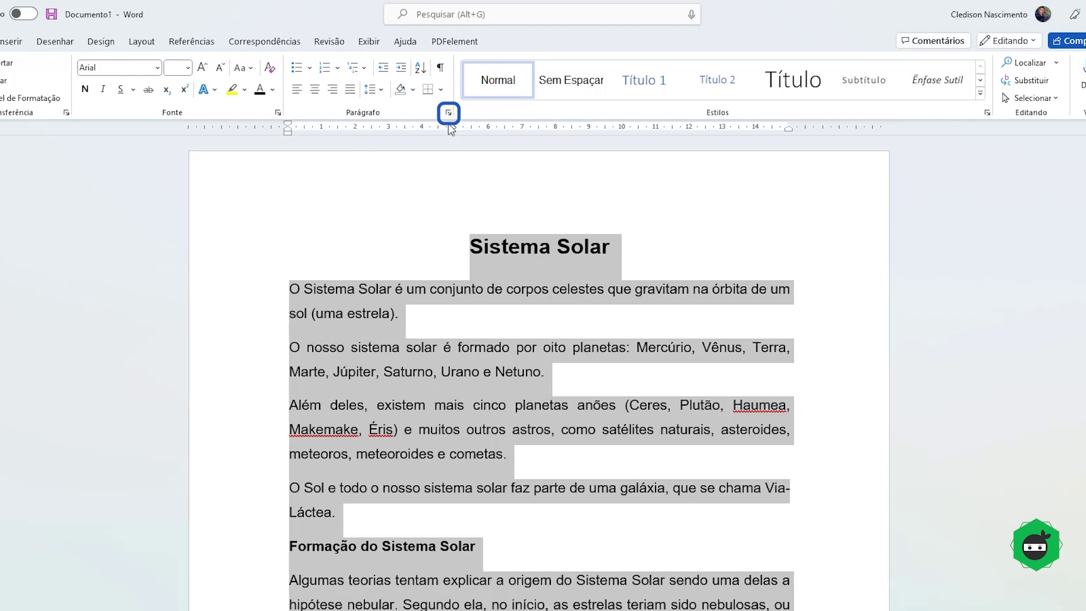
Give the paragraphs a 1 cm right indent in the paragraph settings
left_click(448, 113)
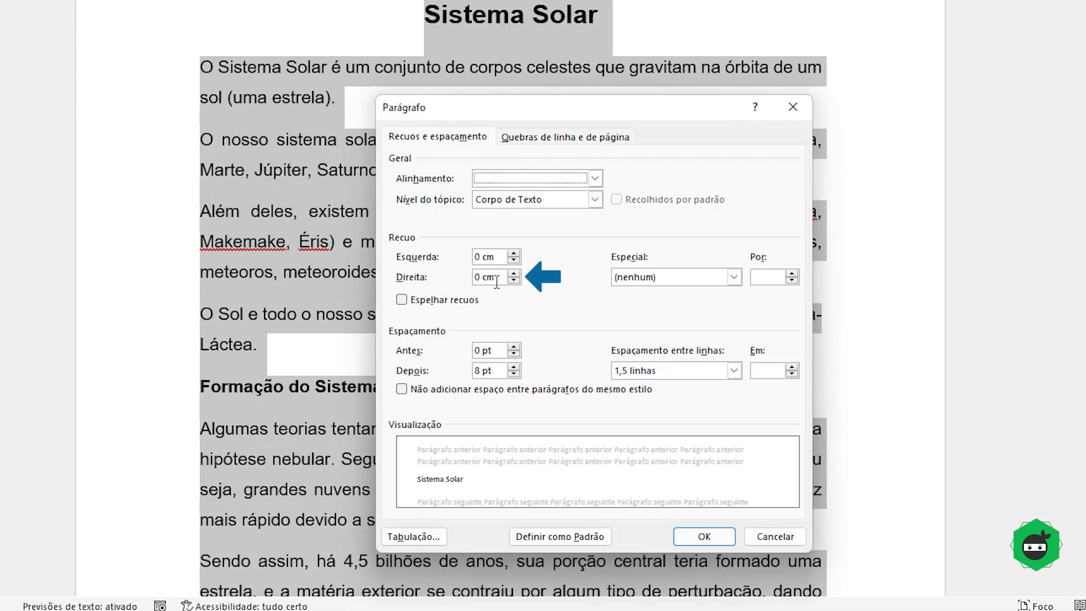
left_click(514, 273)
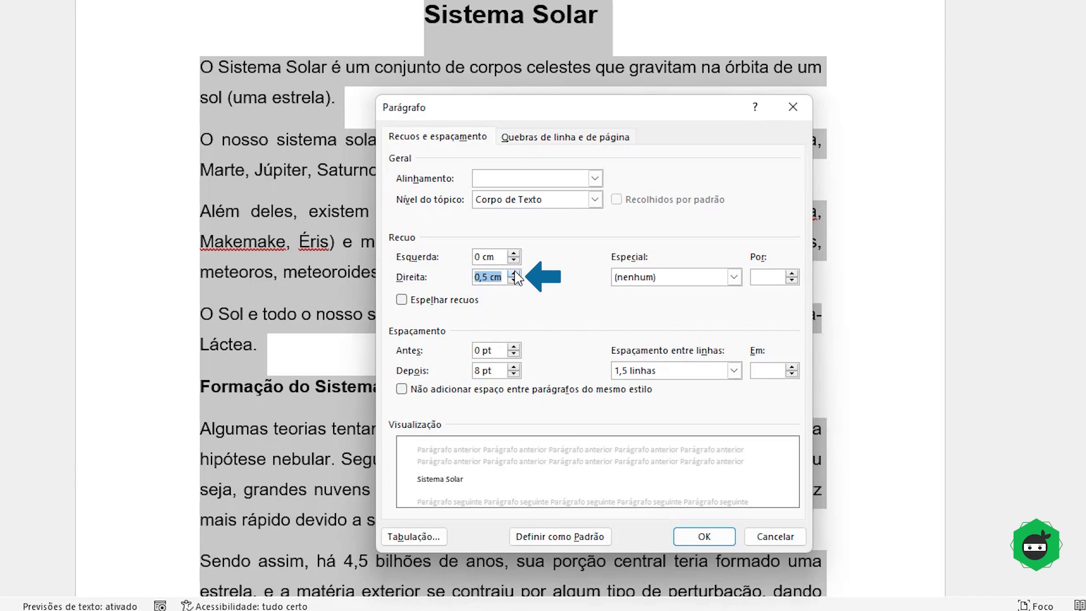
left_click(514, 272)
left_click(515, 273)
left_click(515, 273)
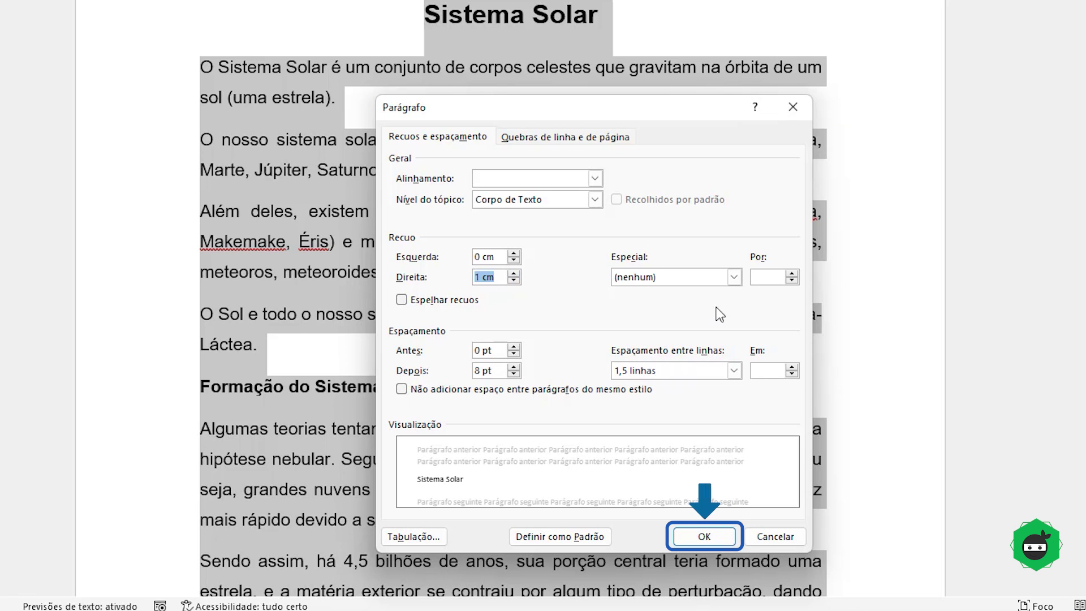
left_click(711, 537)
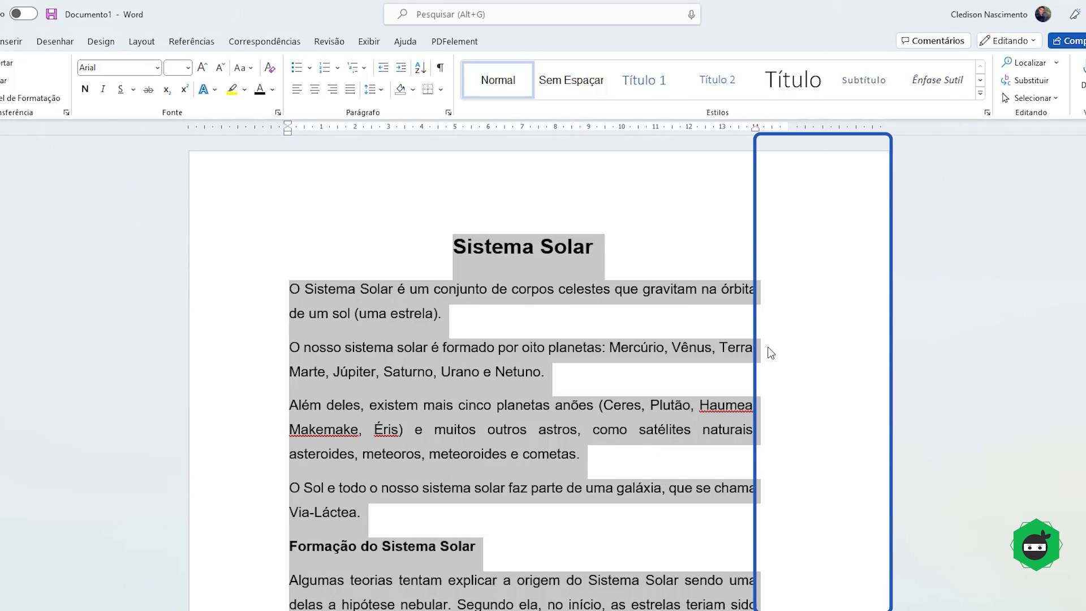
Undo the right indent and set a Primeira linha special indent of 1,5 cm
key("ctrl+z")
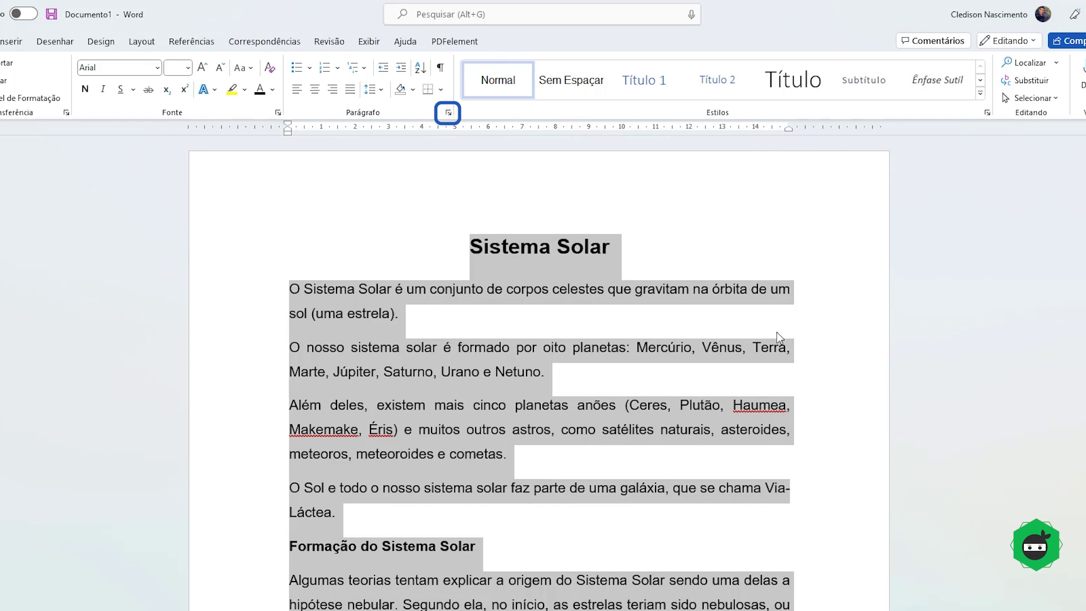
left_click(449, 113)
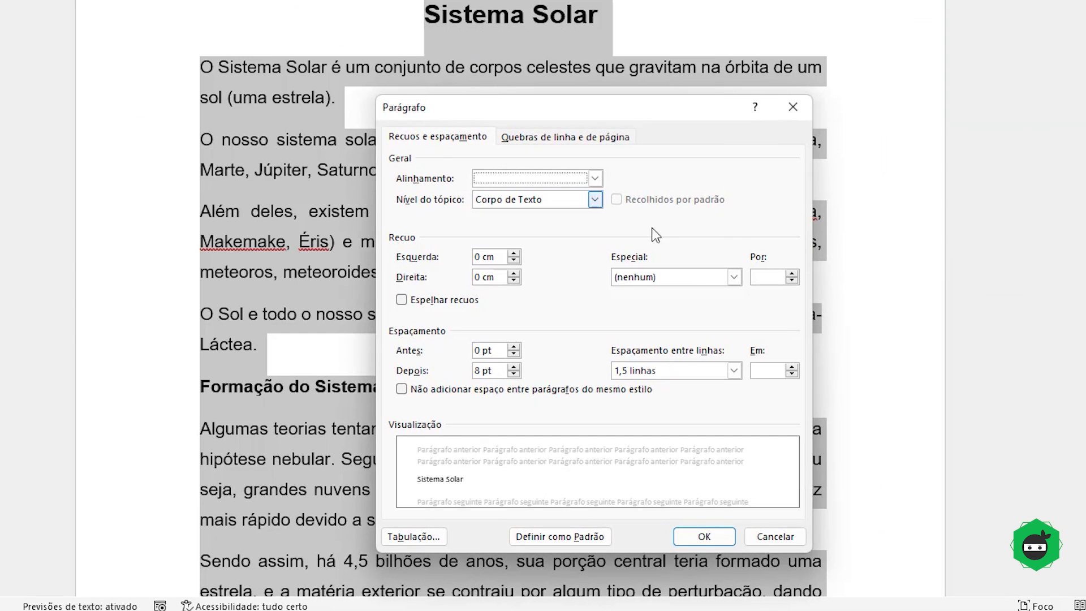
left_click(710, 276)
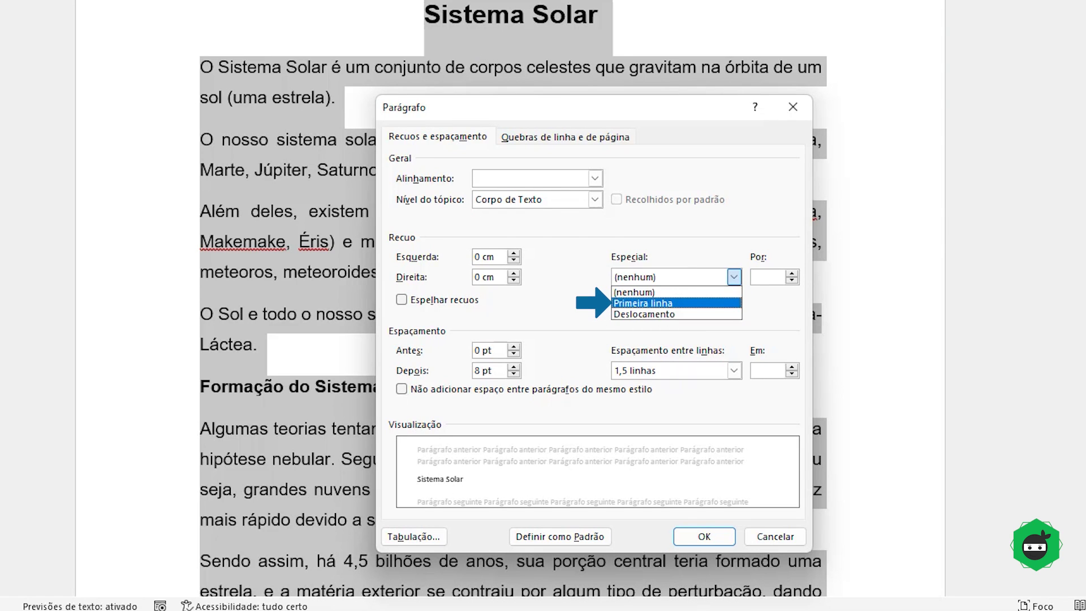
left_click(651, 303)
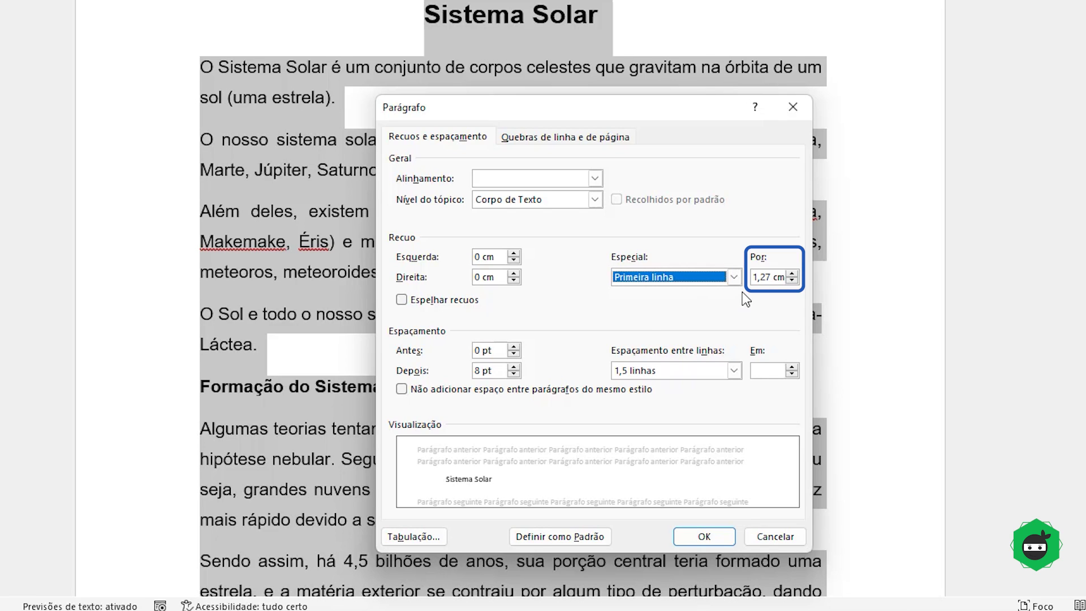
left_click(791, 273)
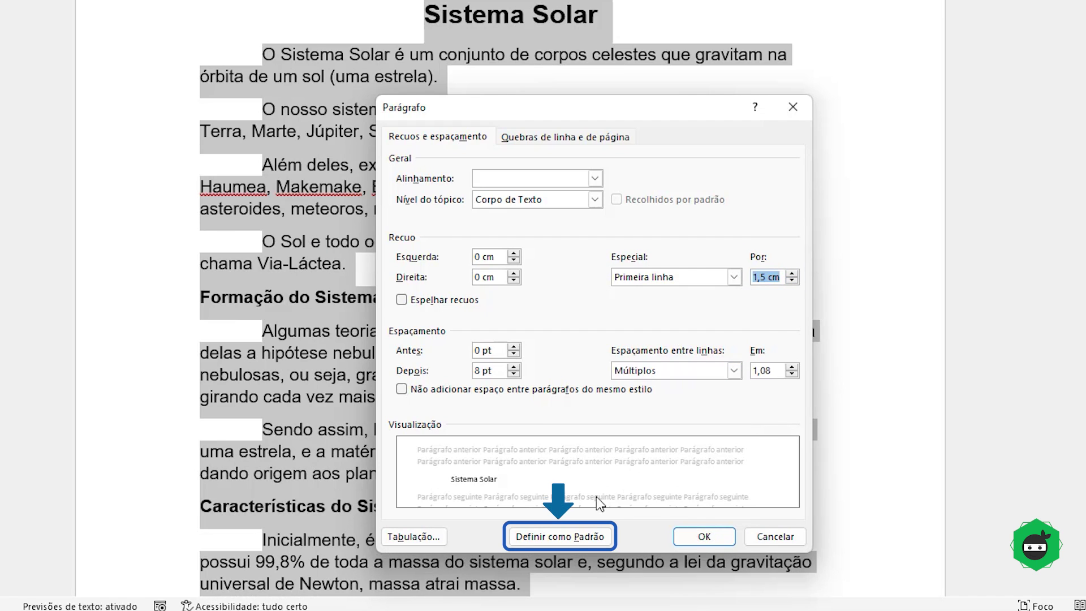
Save these paragraph settings as the default for all documents based on the Normal template
left_click(584, 541)
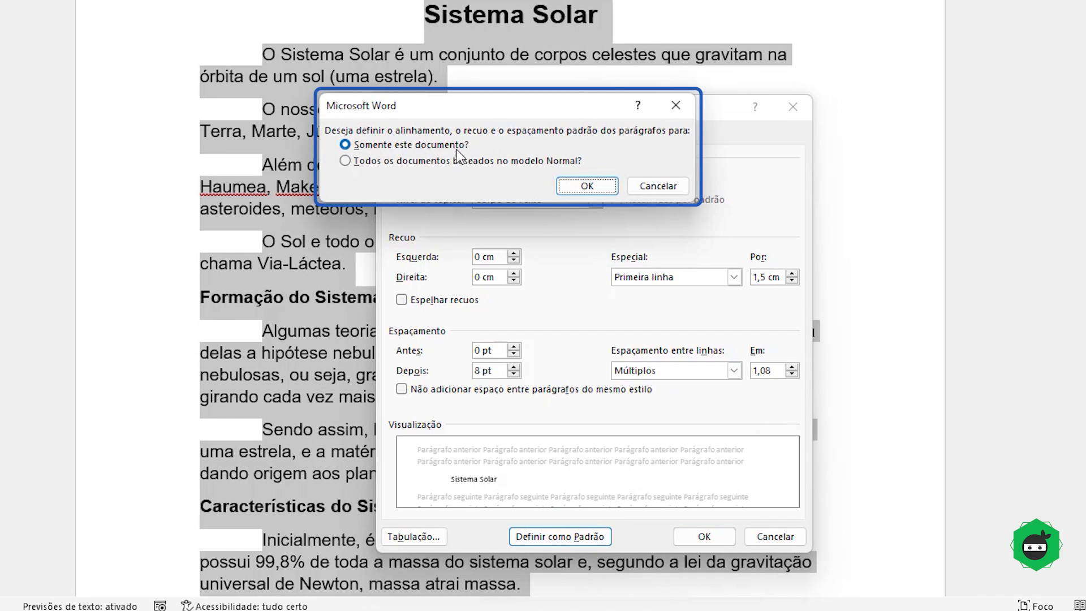
left_click(418, 161)
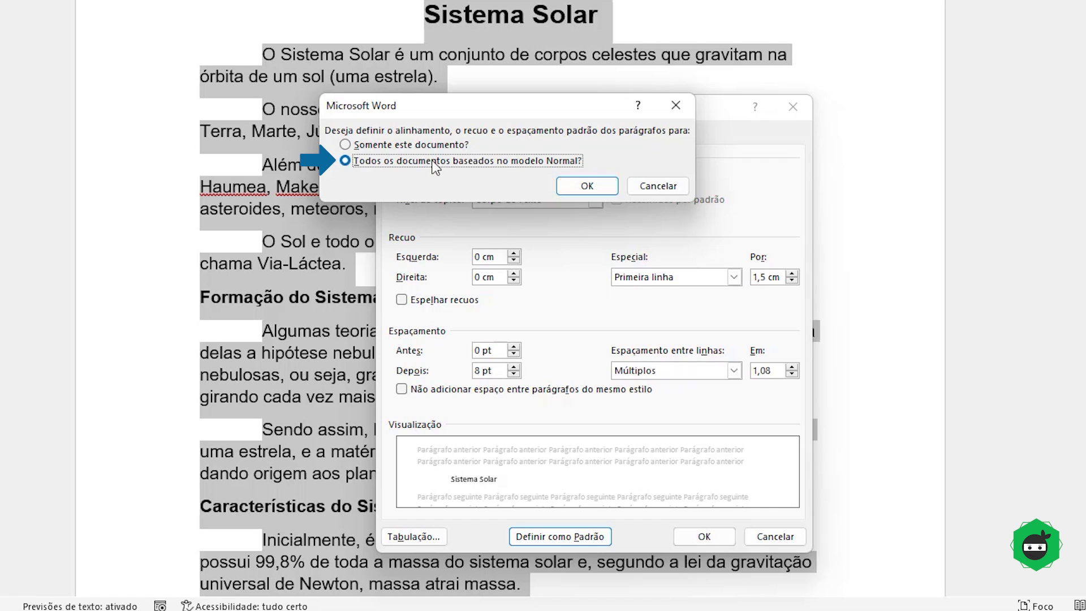
left_click(445, 146)
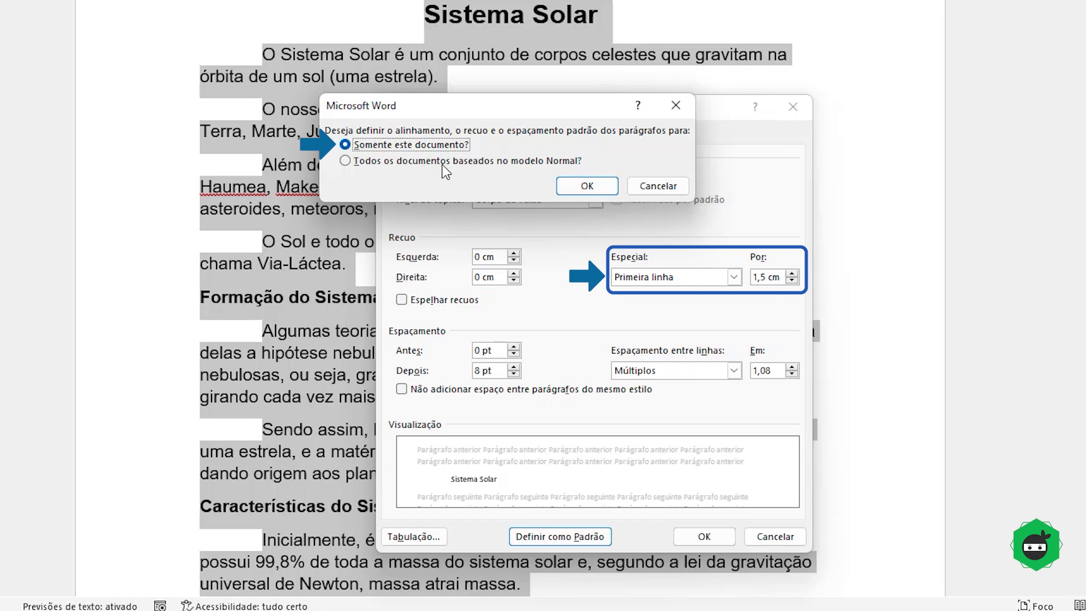
left_click(384, 163)
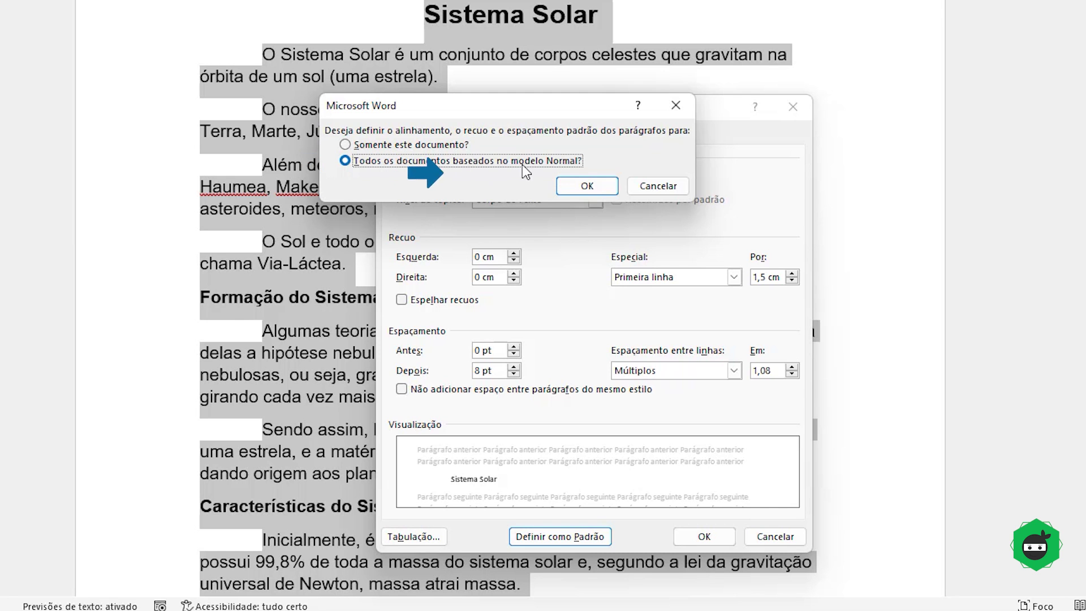
left_click(589, 185)
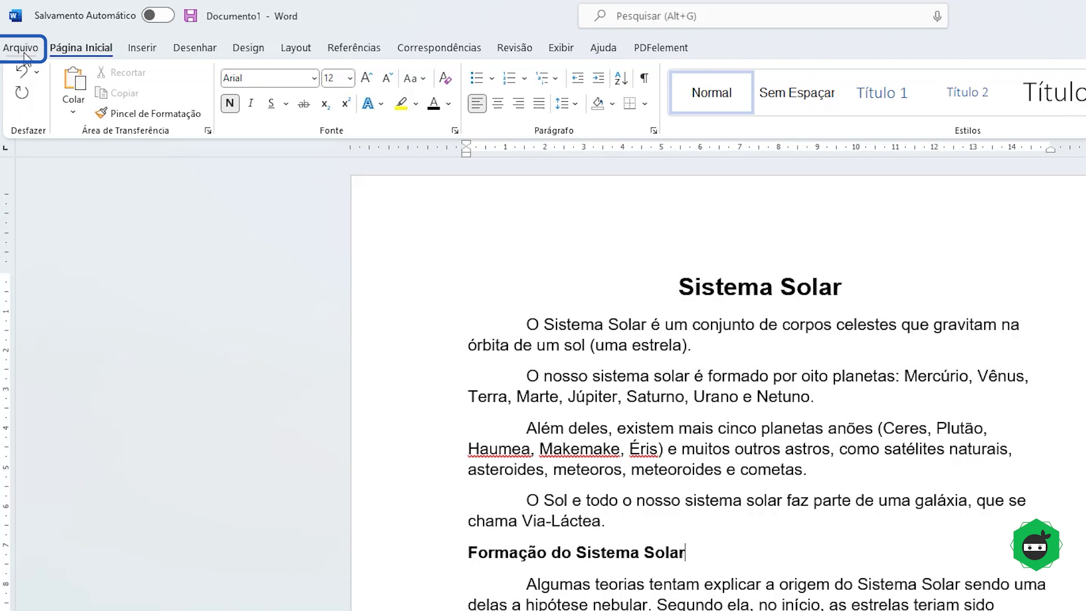
Select all the document text and justify every paragraph
left_click(25, 55)
left_click(182, 139)
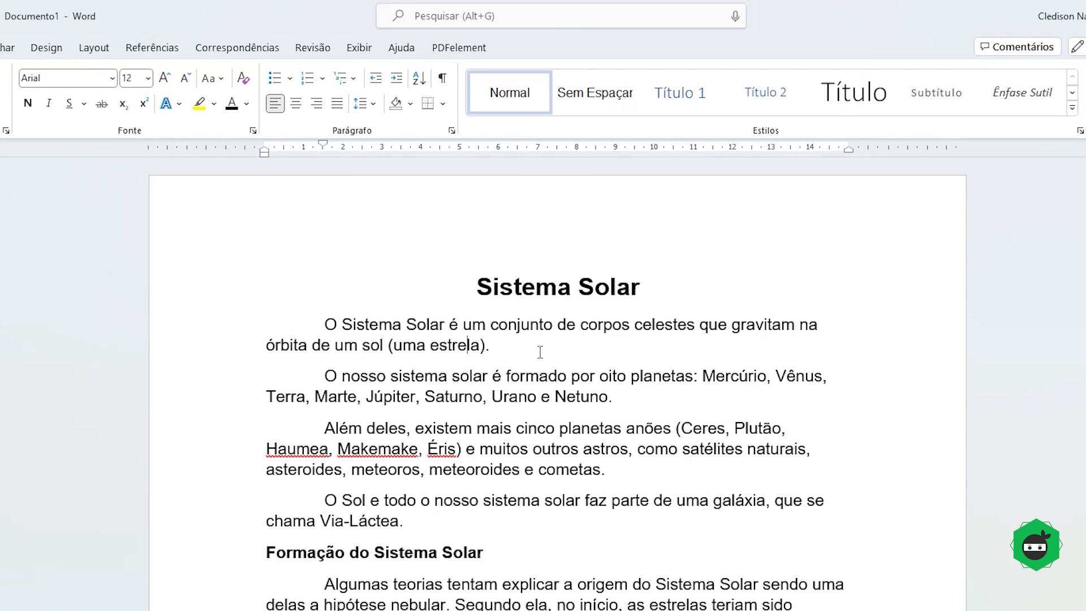
key("ctrl+a")
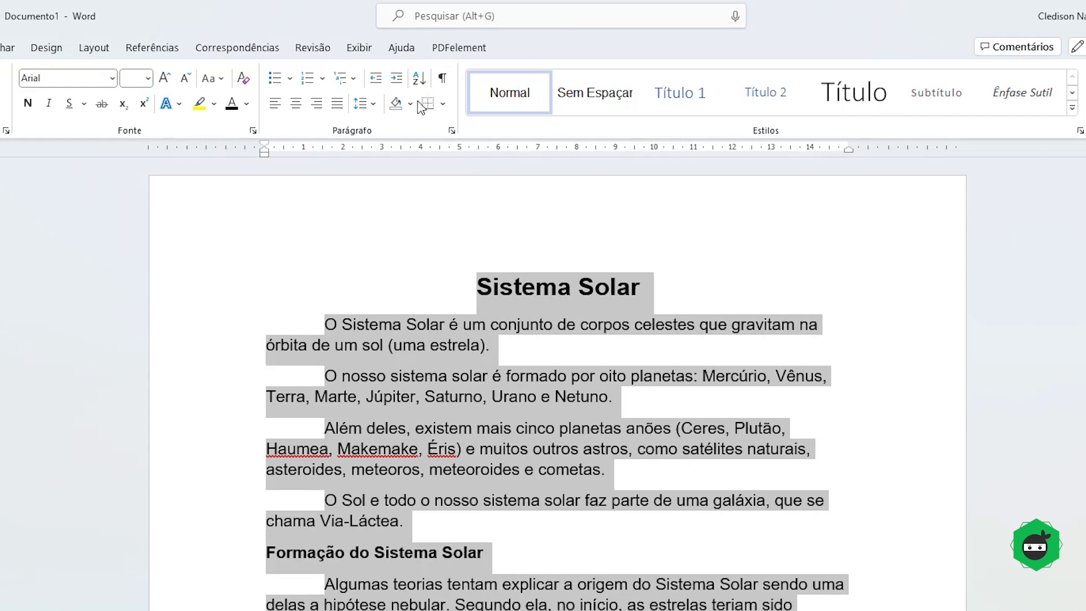
left_click(337, 103)
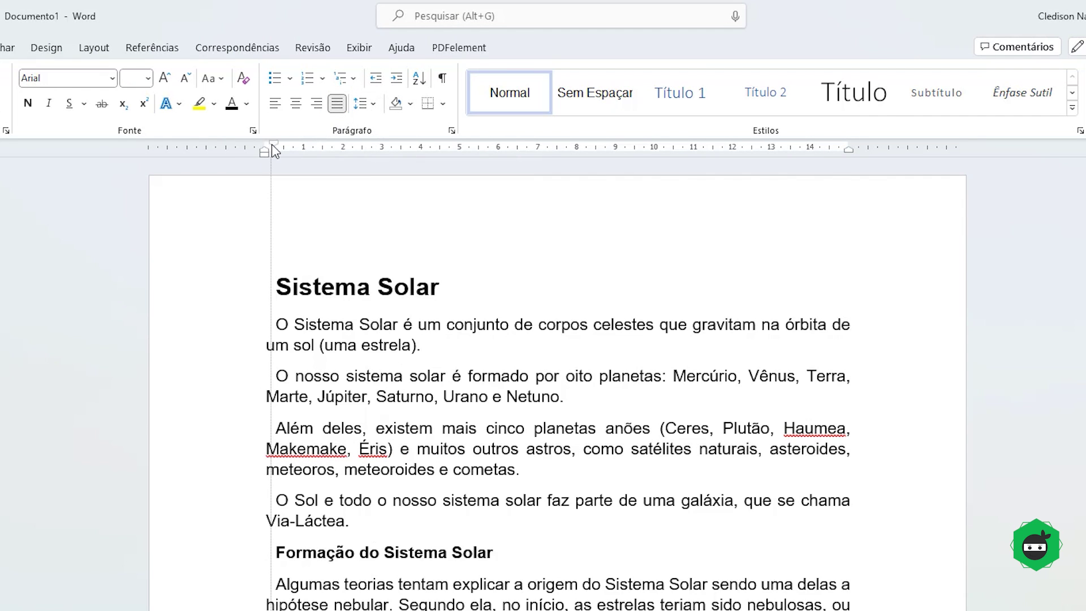
On the ruler, remove the first-line indents, then try a hanging indent near 4 cm on all paragraphs
left_click_drag(265, 149, 271, 149)
key("ctrl+t")
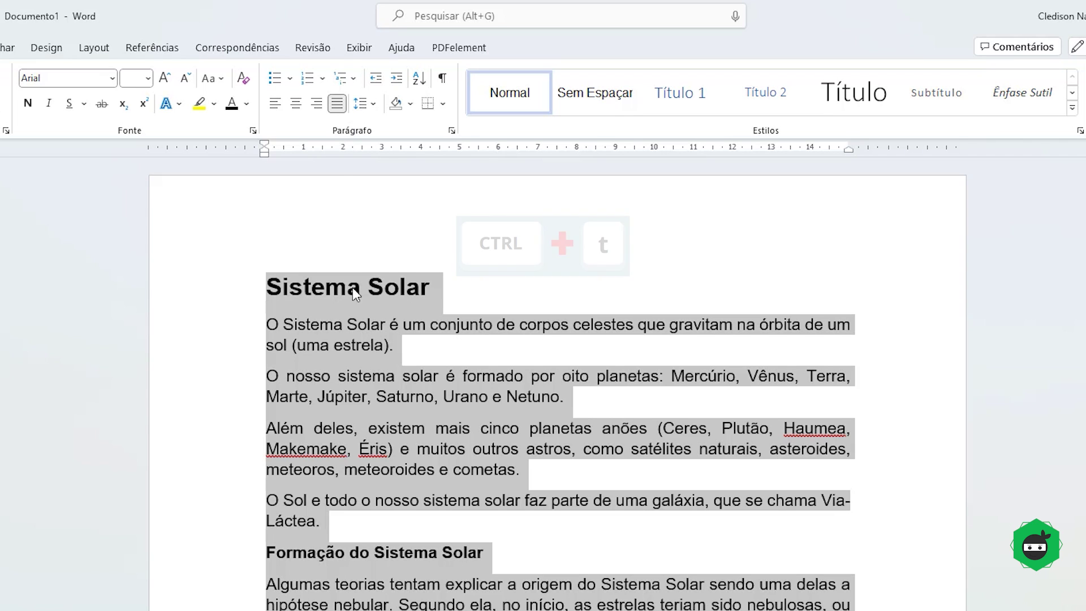
left_click_drag(266, 156, 423, 174)
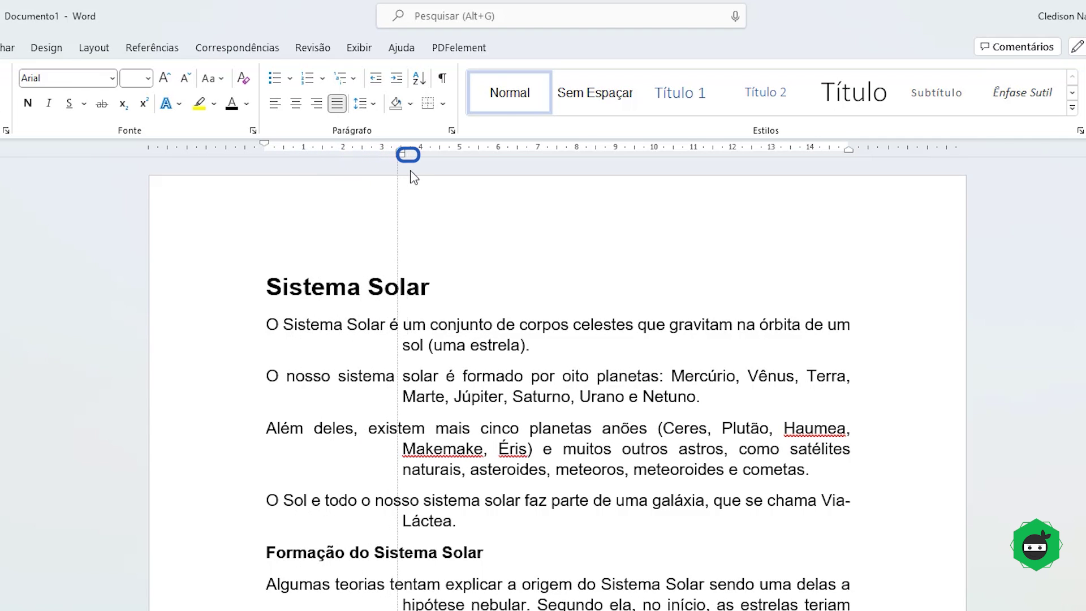
left_click_drag(425, 179, 425, 180)
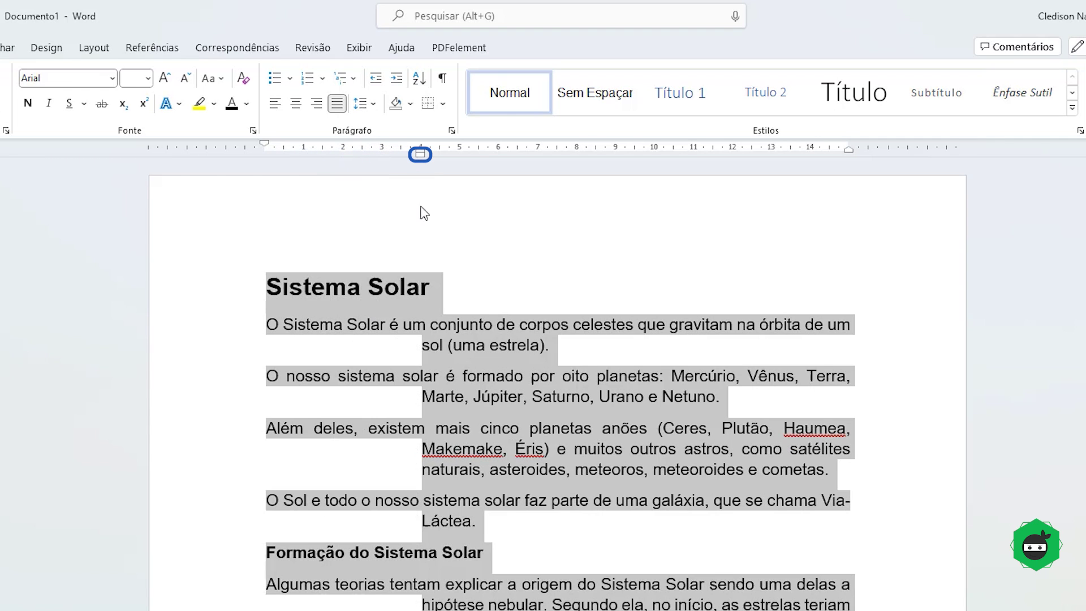
left_click(450, 348)
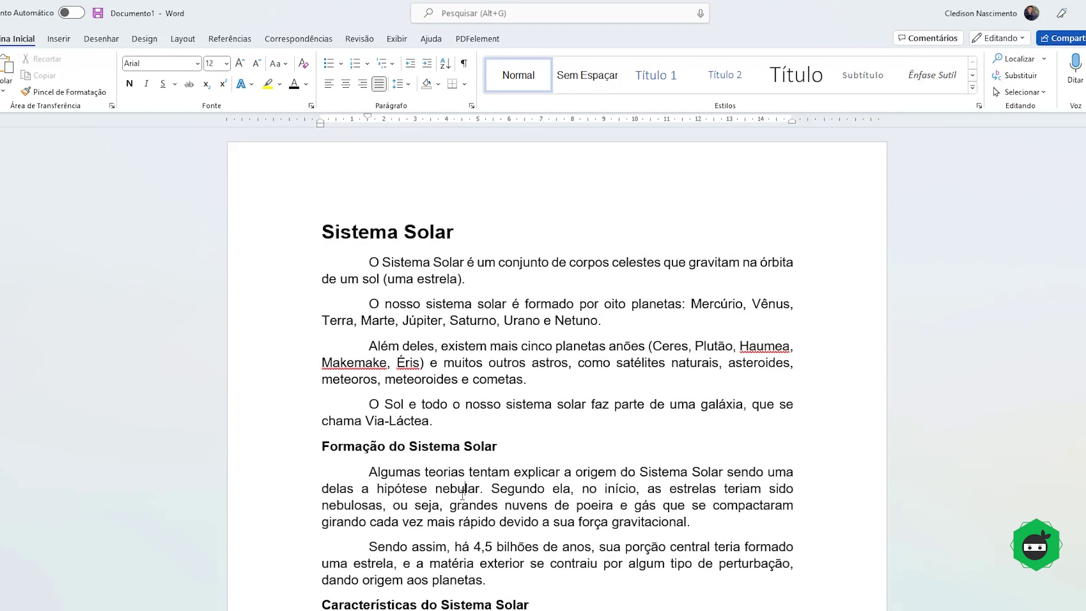
Move the 'Algumas teorias' paragraph's first-line and left indent markers to mid-page
double_click(461, 494)
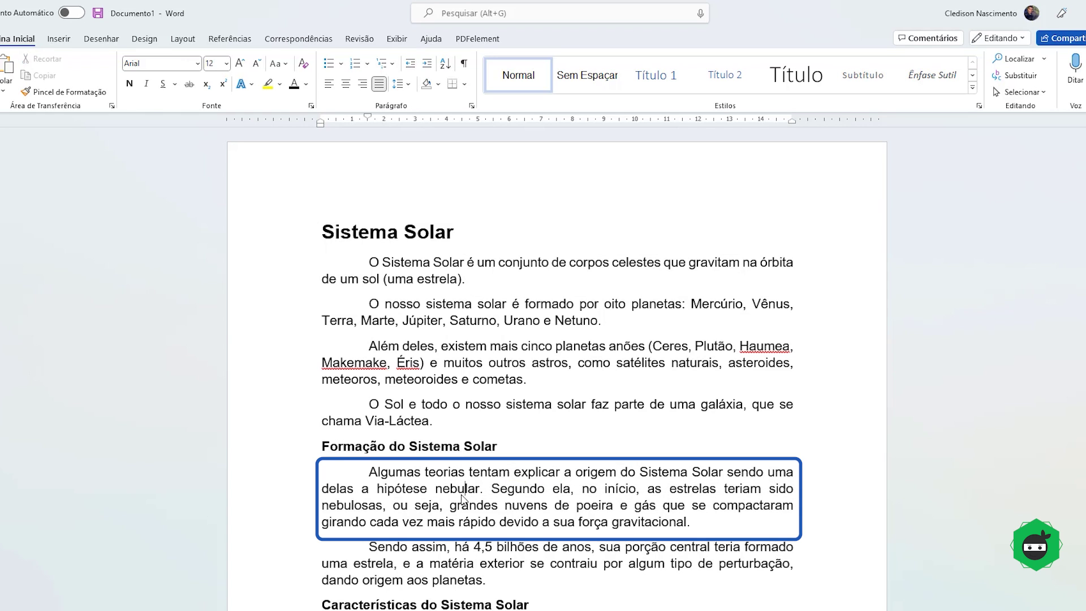
triple_click(461, 495)
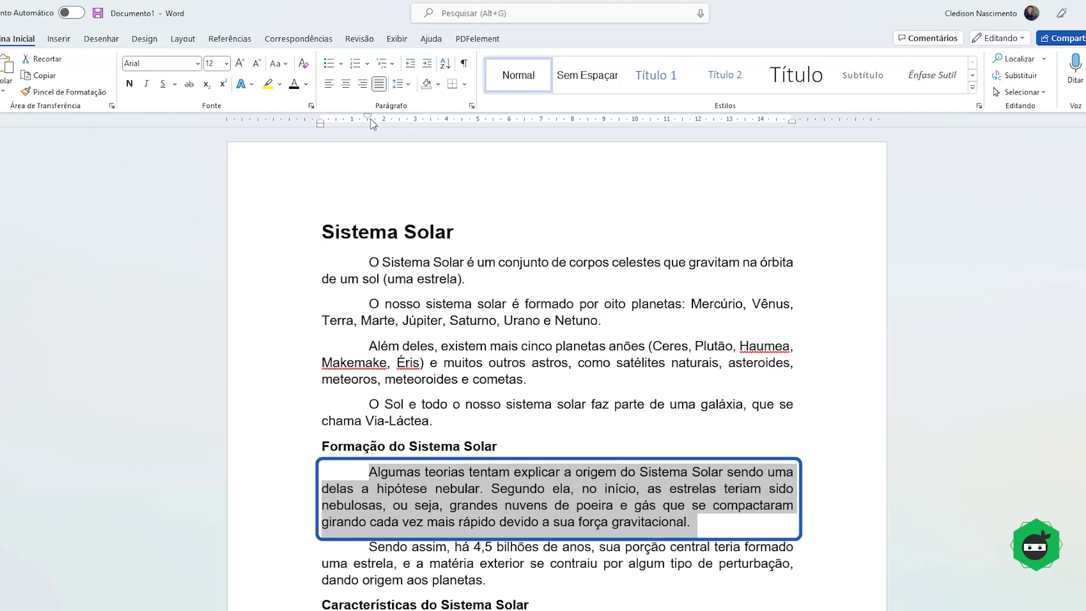
mouse_move(371, 121)
left_mouse_down()
mouse_move(588, 135)
mouse_move(555, 128)
left_mouse_up()
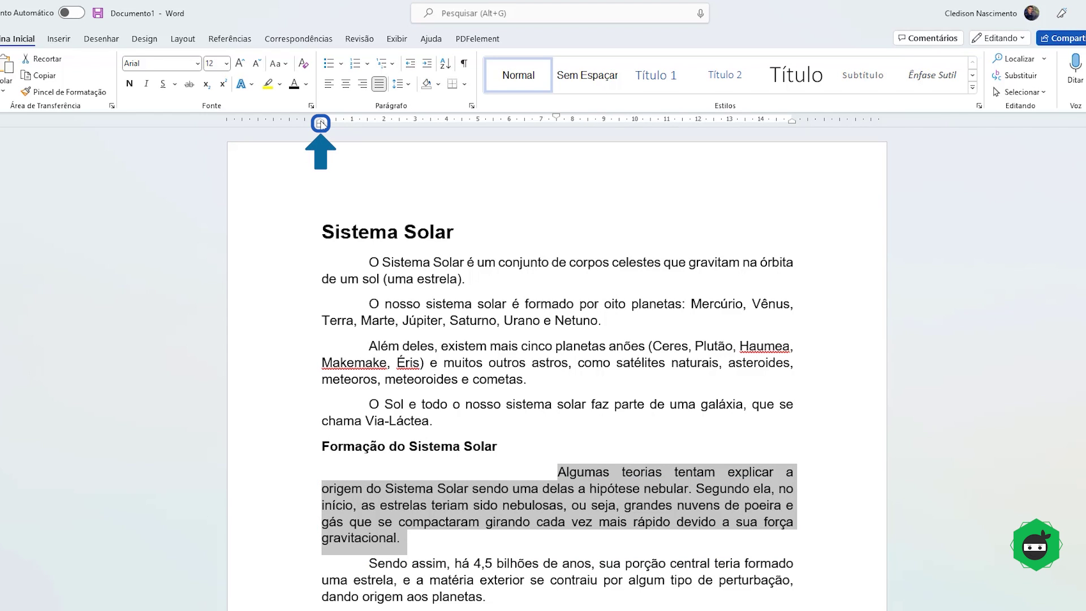
left_click_drag(320, 123, 556, 129)
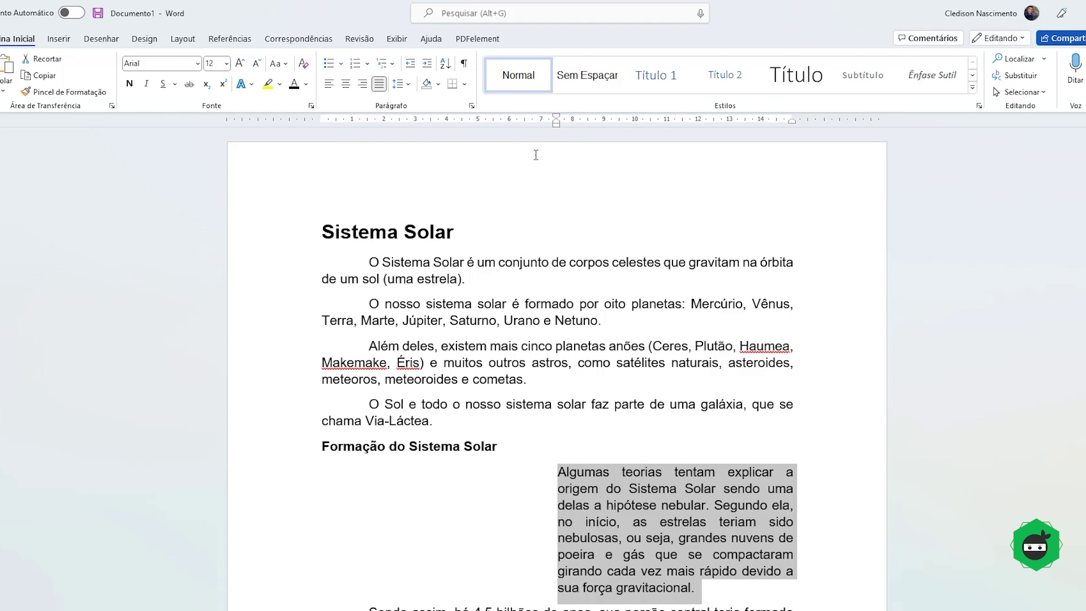
left_click(367, 263)
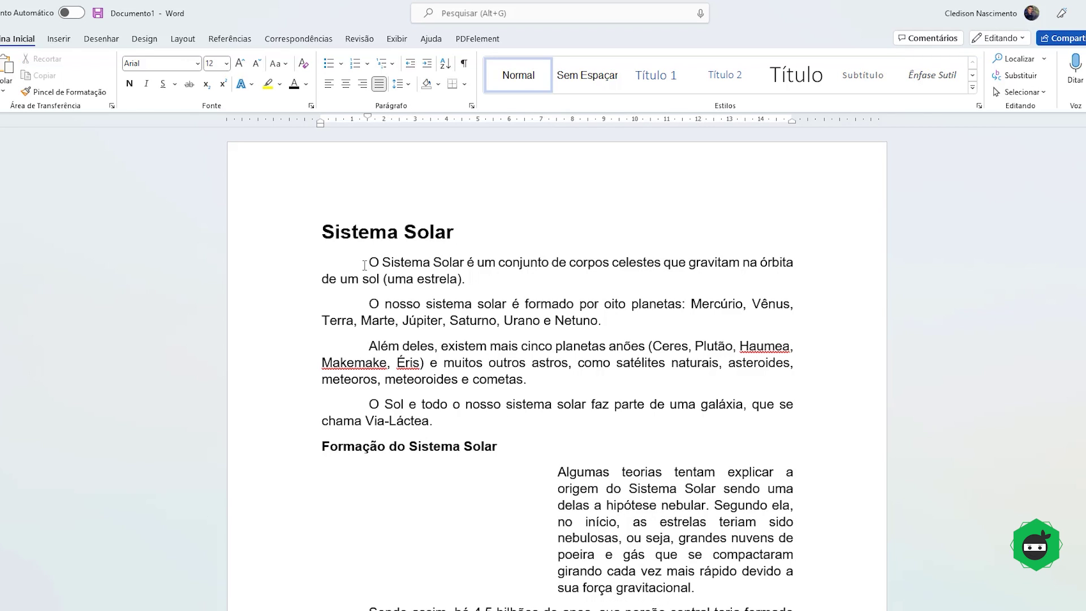